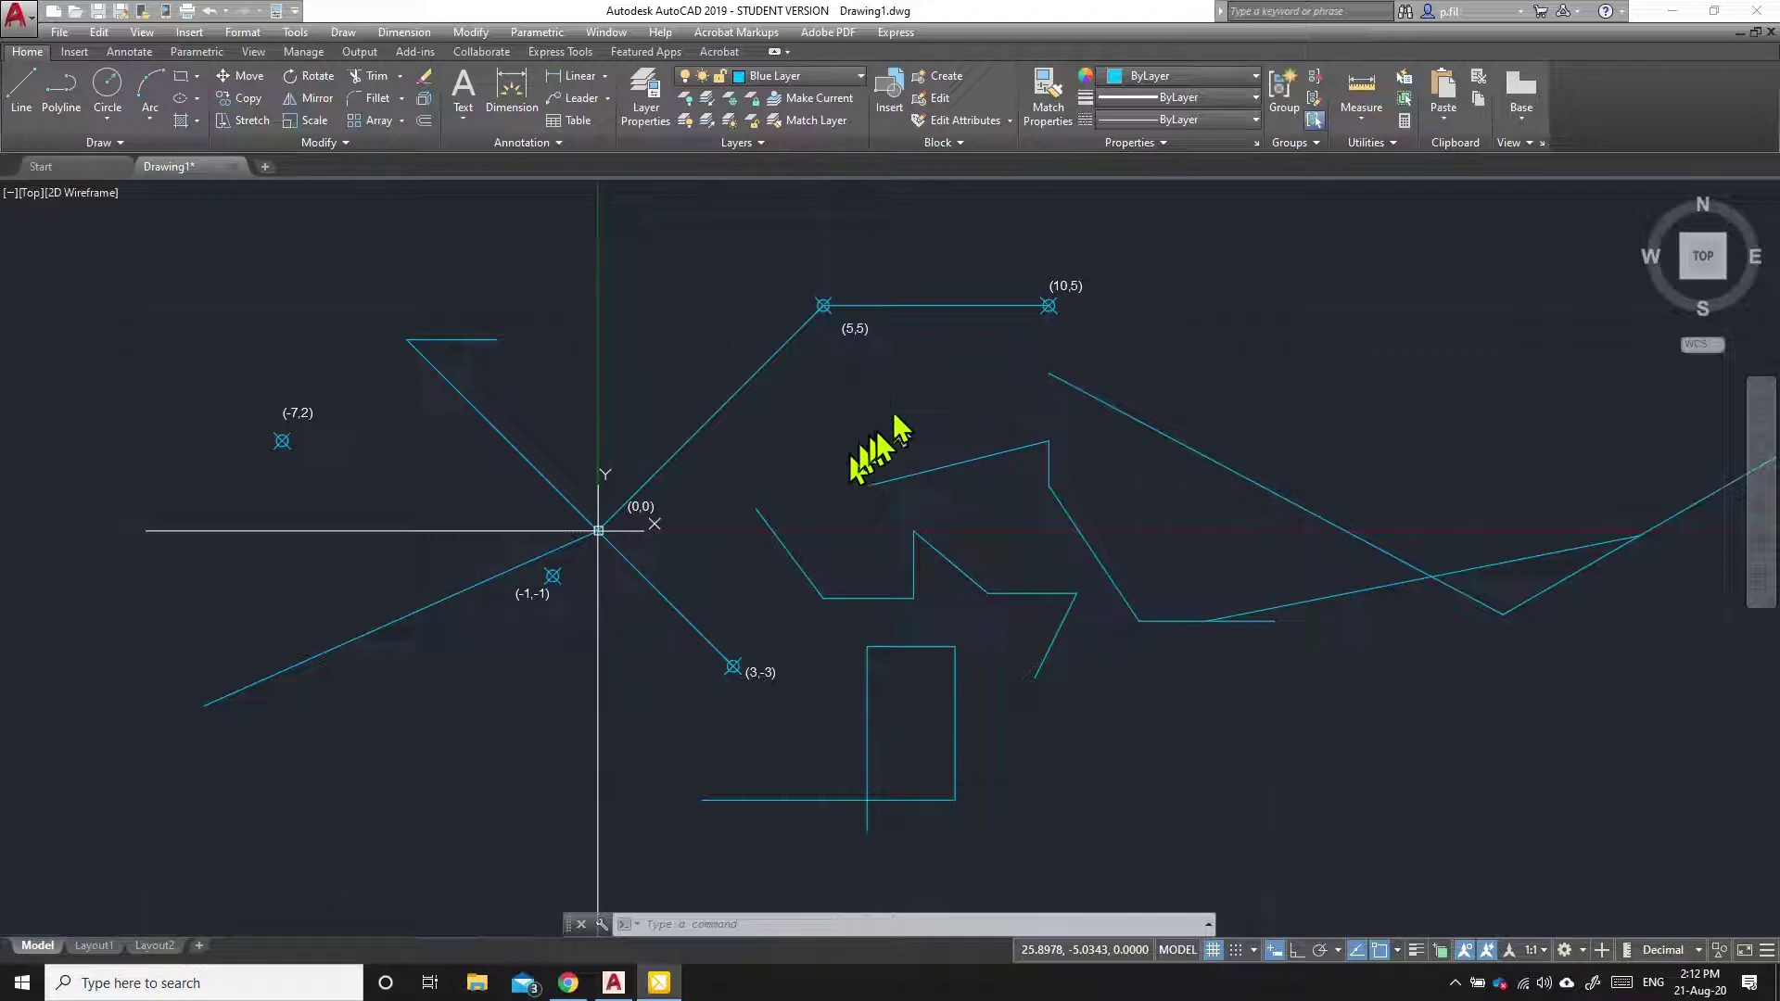
- Frame the whole drawing and select the short horizontal line atop the upper-left diagonal
{"action": "scroll", "coordinate": [1342, 374], "scroll_direction": "down", "scroll_amount": 2}
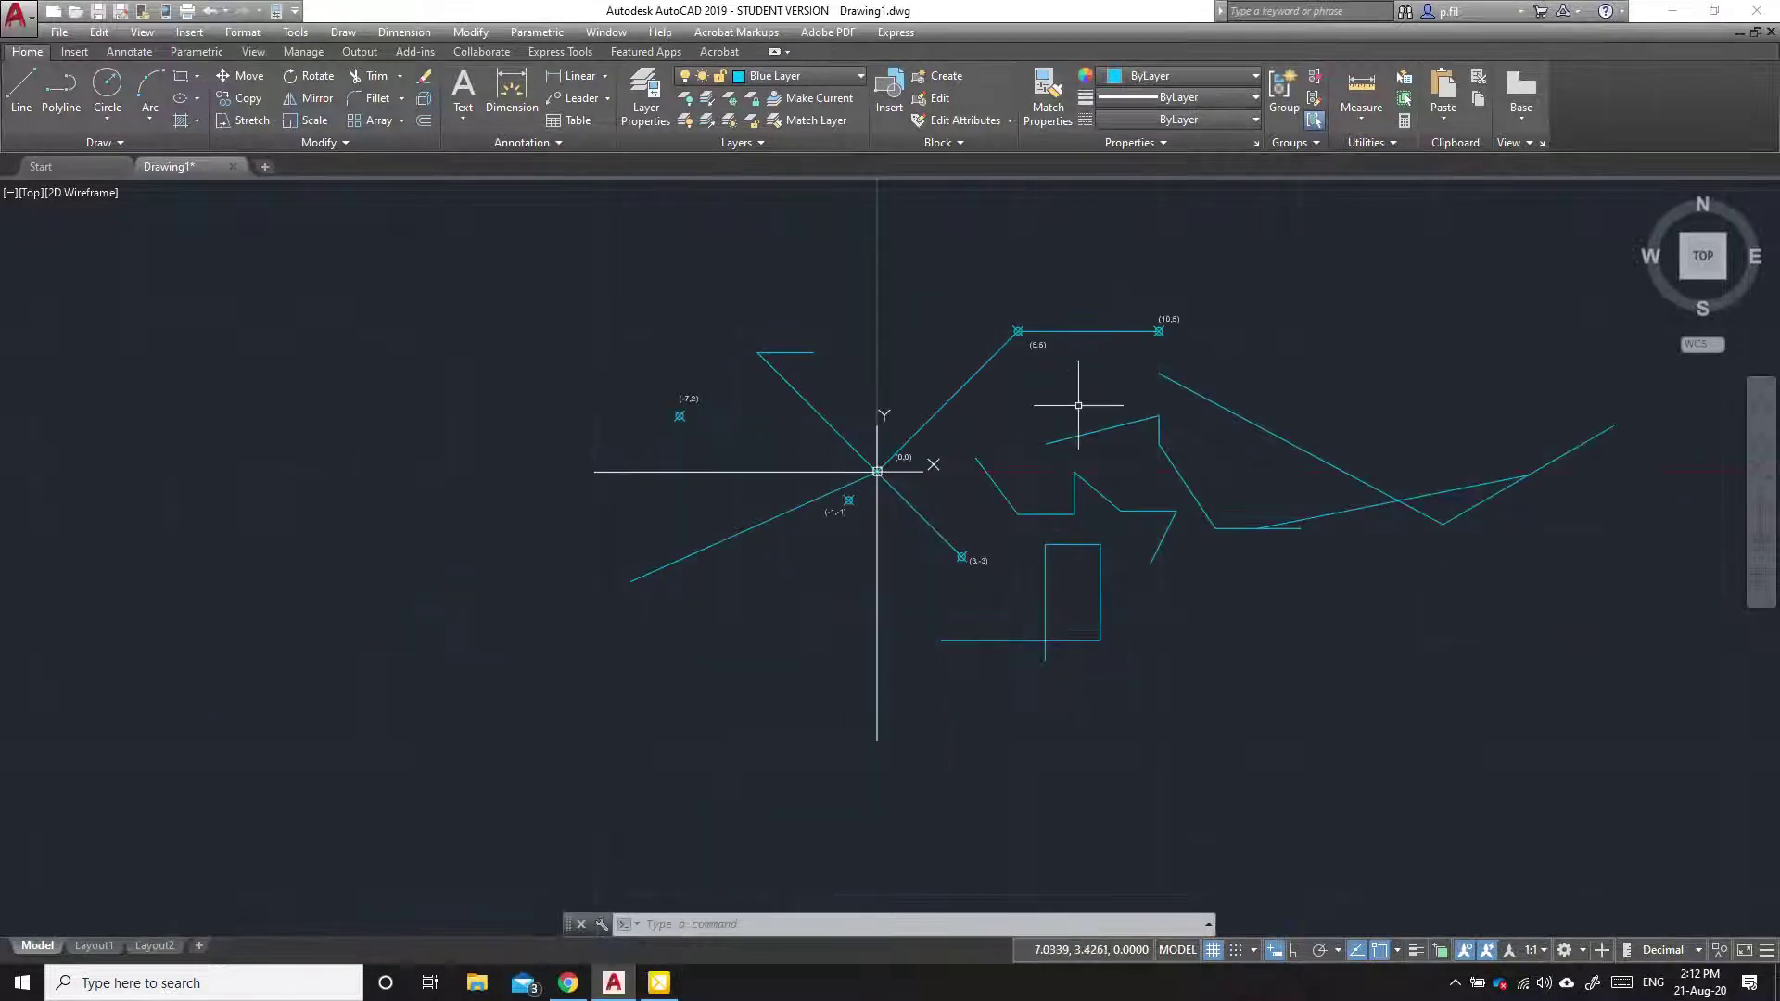
{"action": "middle_click_drag", "start_coordinate": [1332, 396], "coordinate": [1071, 428]}
{"action": "scroll", "coordinate": [843, 509], "scroll_direction": "up", "scroll_amount": 2}
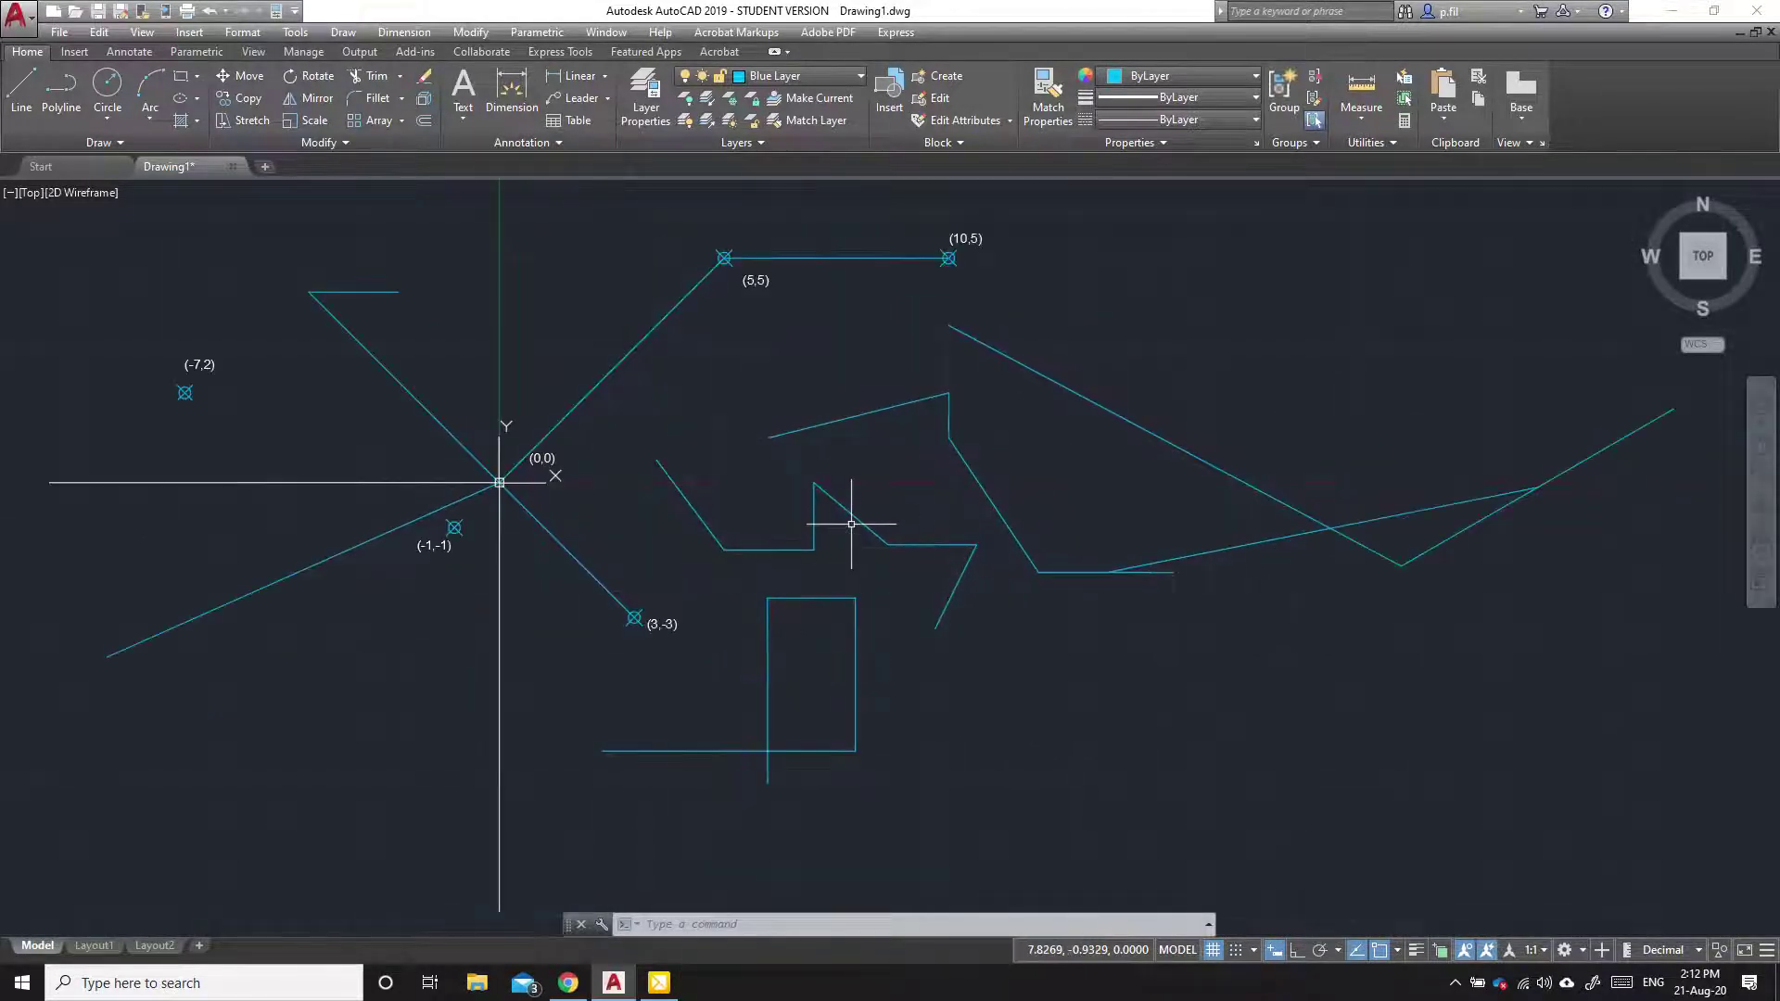
{"action": "scroll", "coordinate": [1208, 397], "scroll_direction": "down", "scroll_amount": 2}
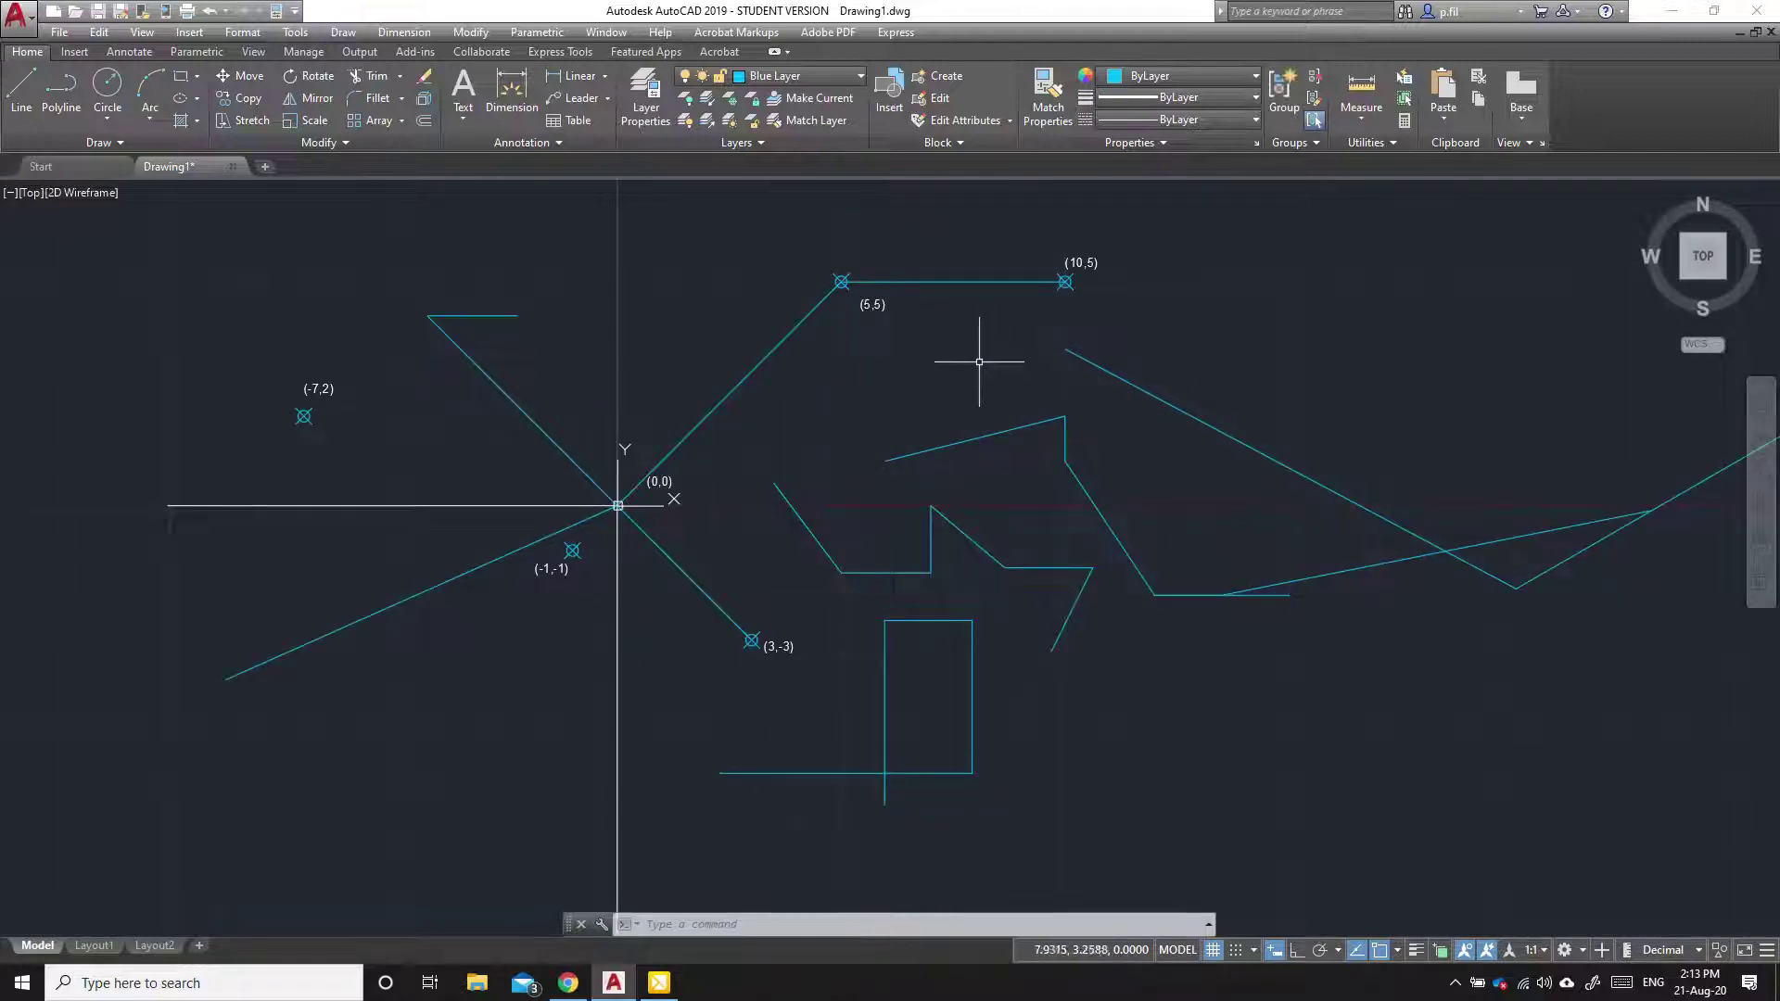
{"action": "scroll", "coordinate": [974, 370], "scroll_direction": "up", "scroll_amount": 2}
{"action": "middle_click_drag", "start_coordinate": [973, 370], "coordinate": [938, 366]}
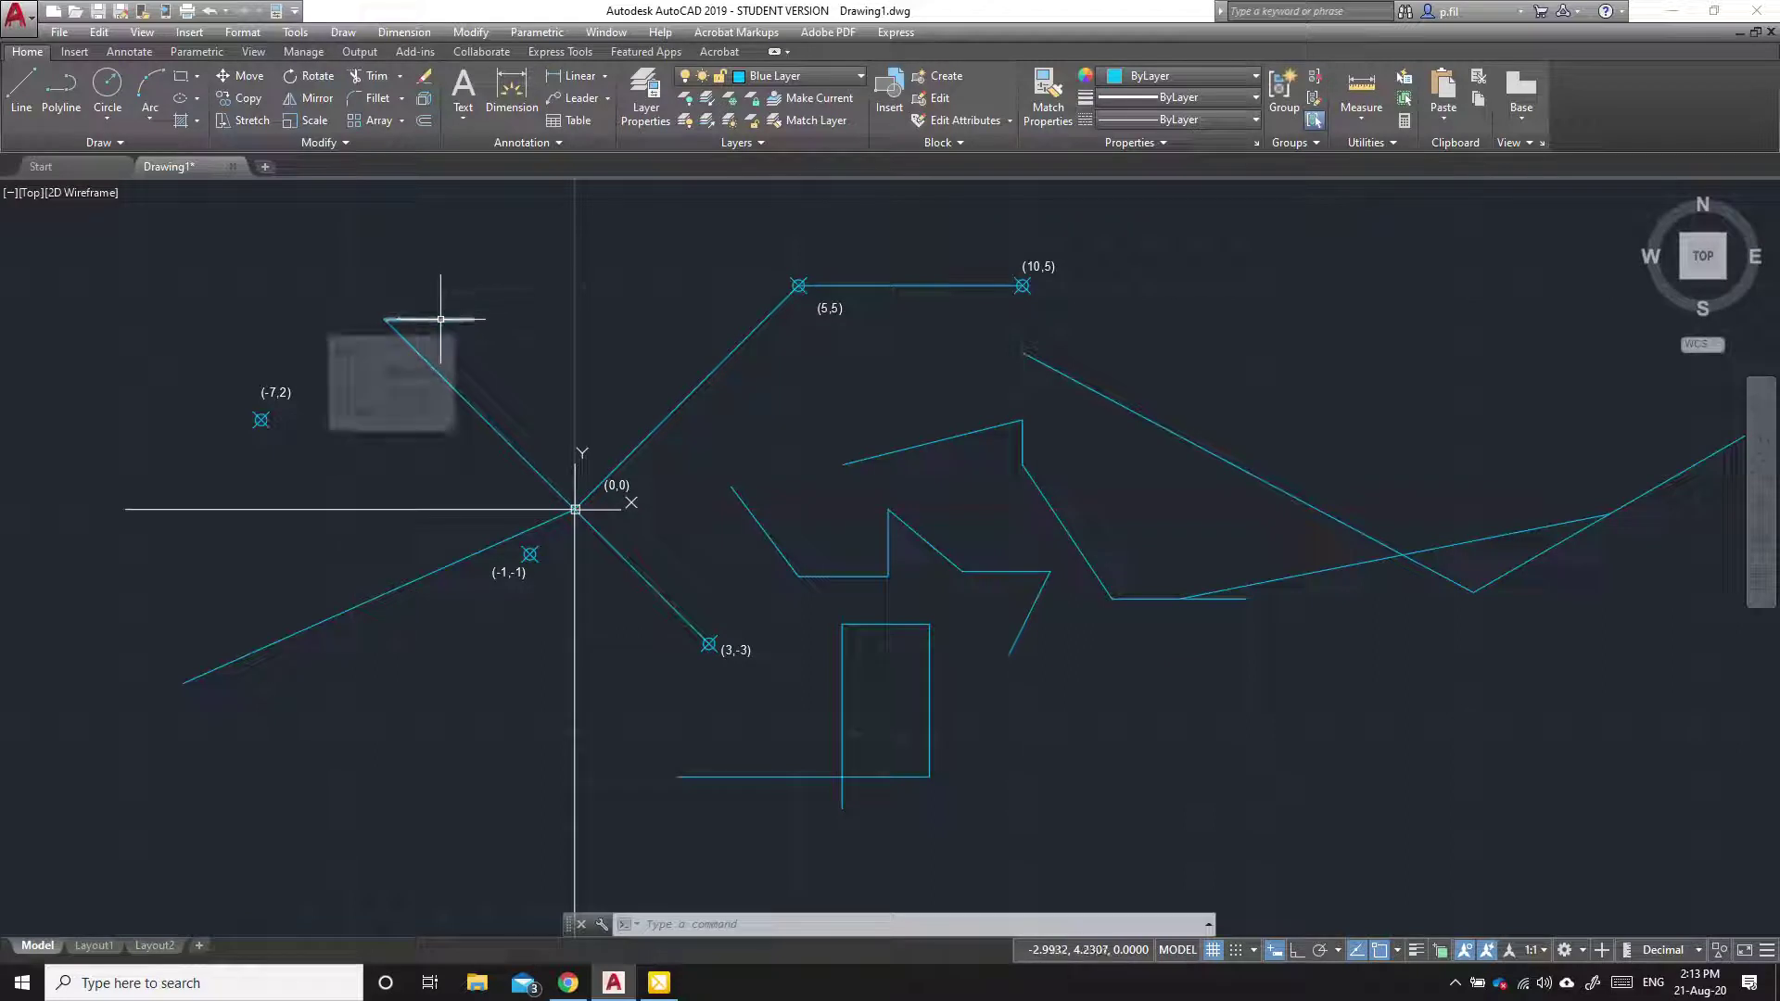
{"action": "mouse_move", "coordinate": [453, 317]}
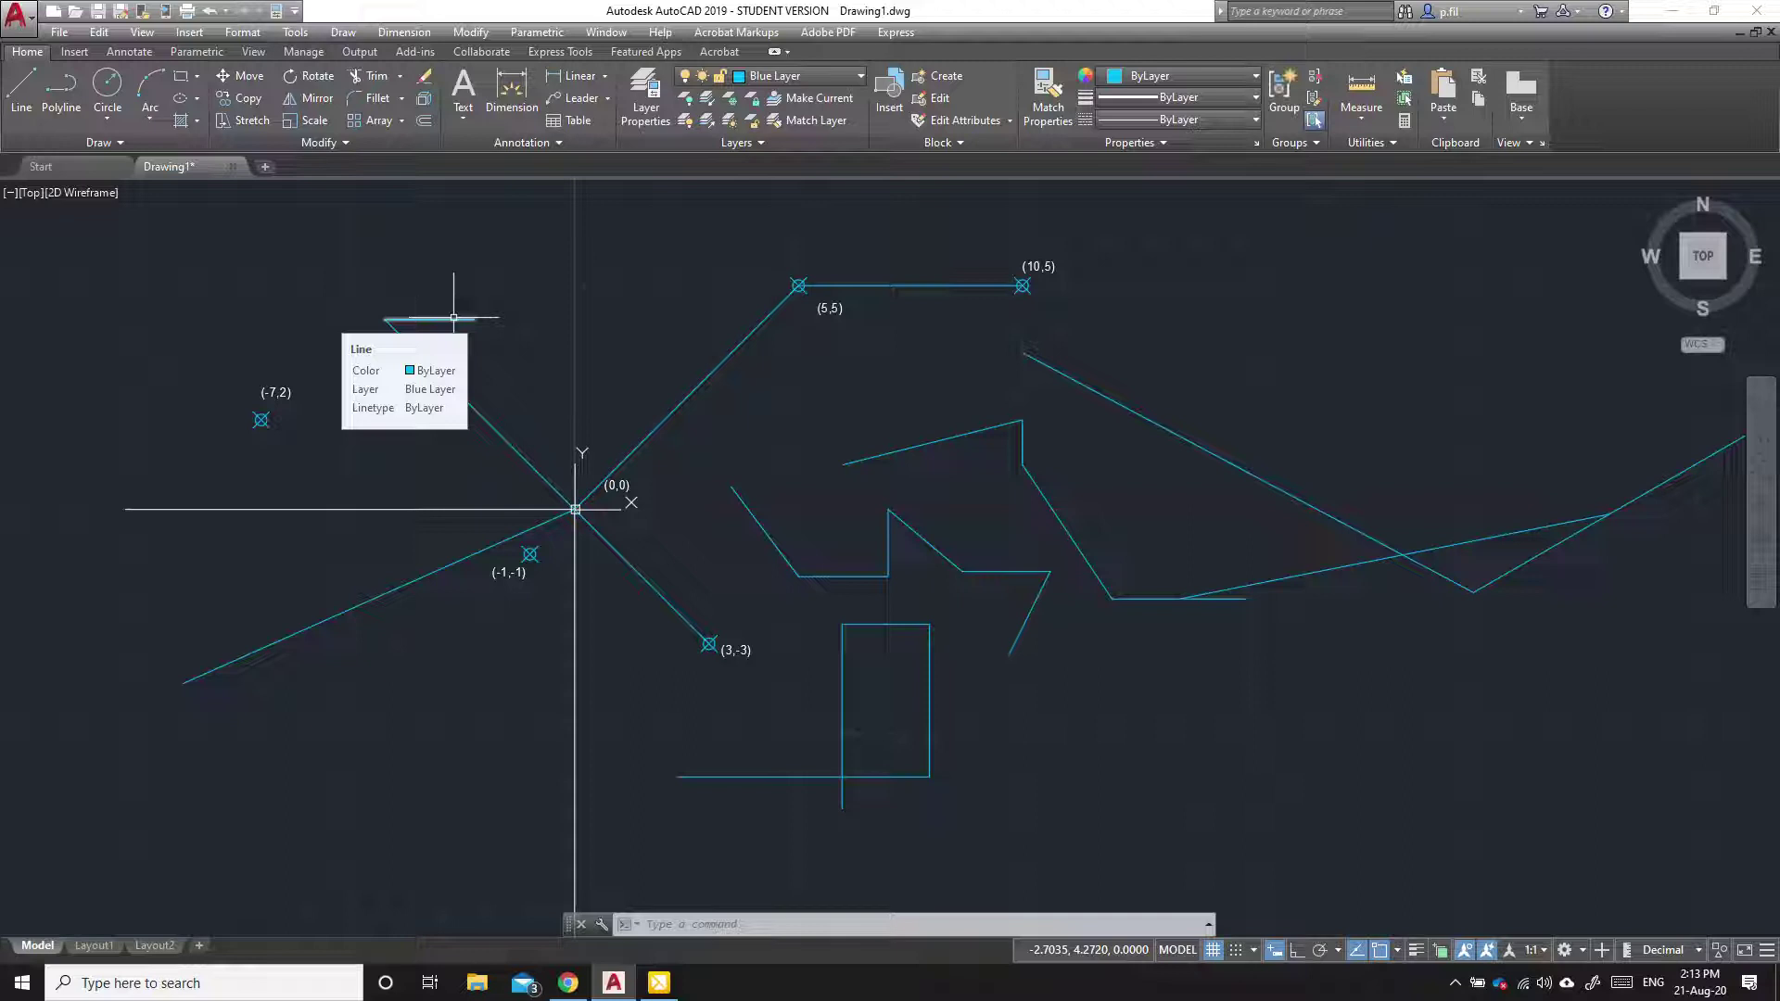
{"action": "left_click", "coordinate": [453, 317]}
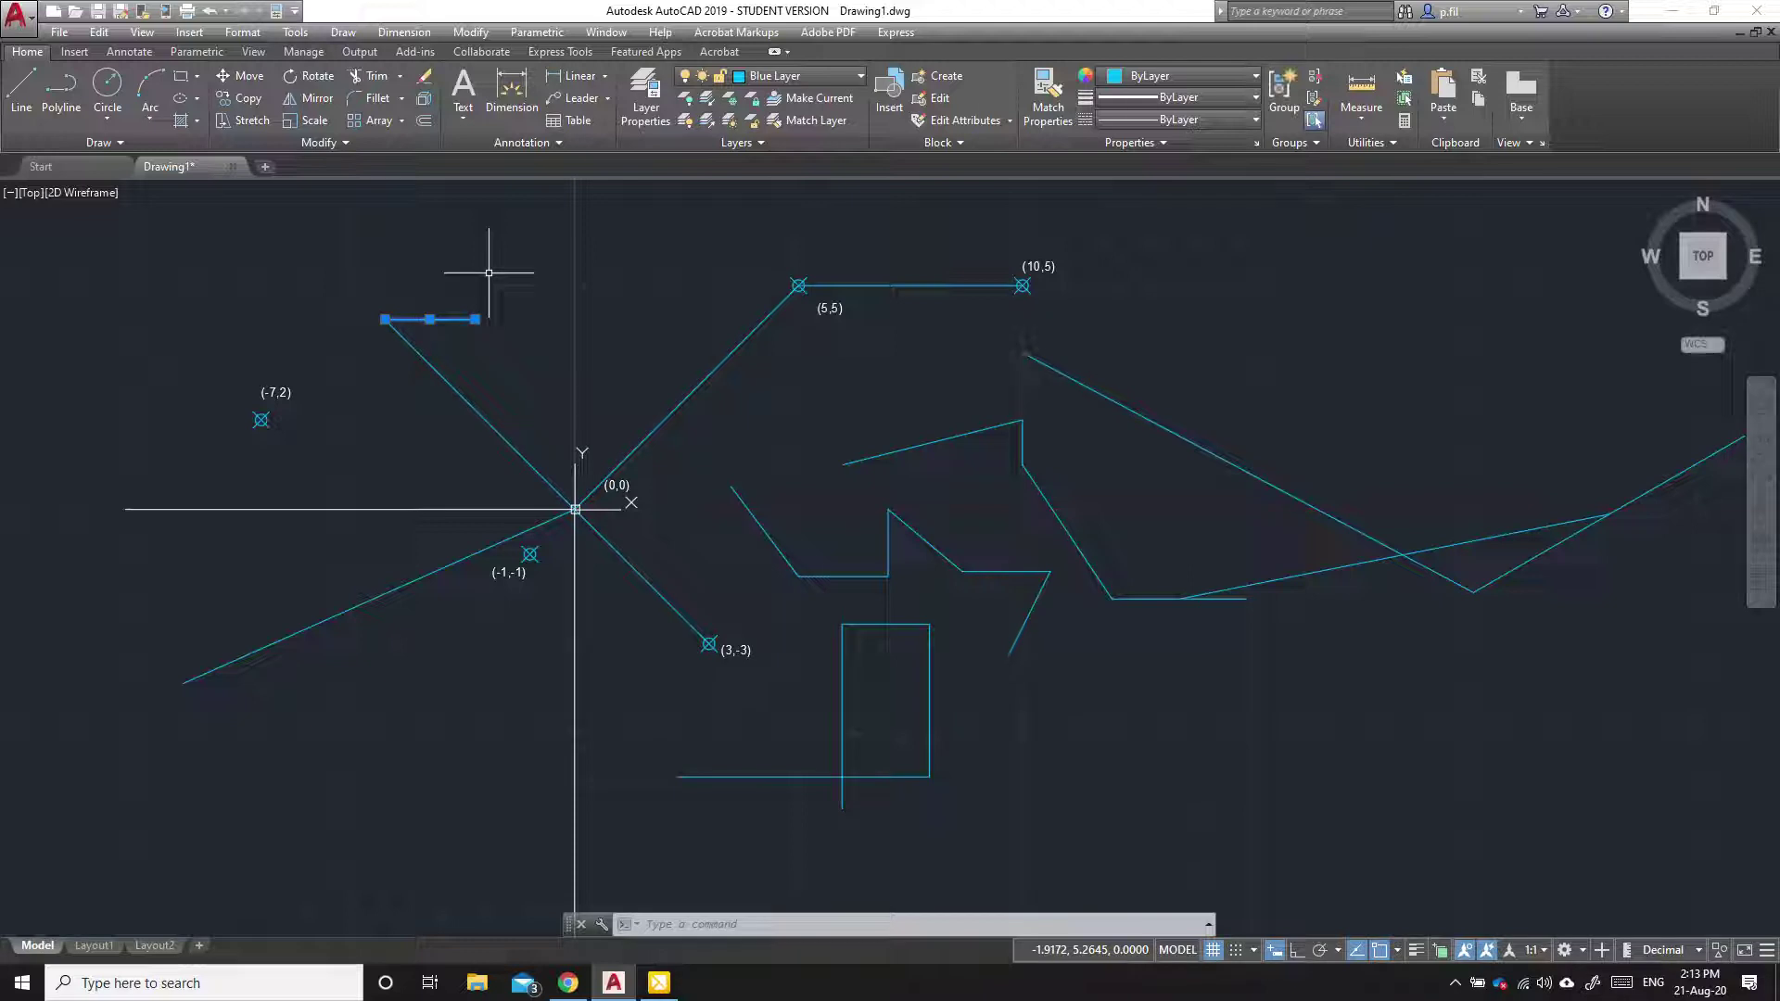
- Delete the selected short line, then erase the upper-left diagonal running into the origin
{"action": "key", "text": "Delete"}
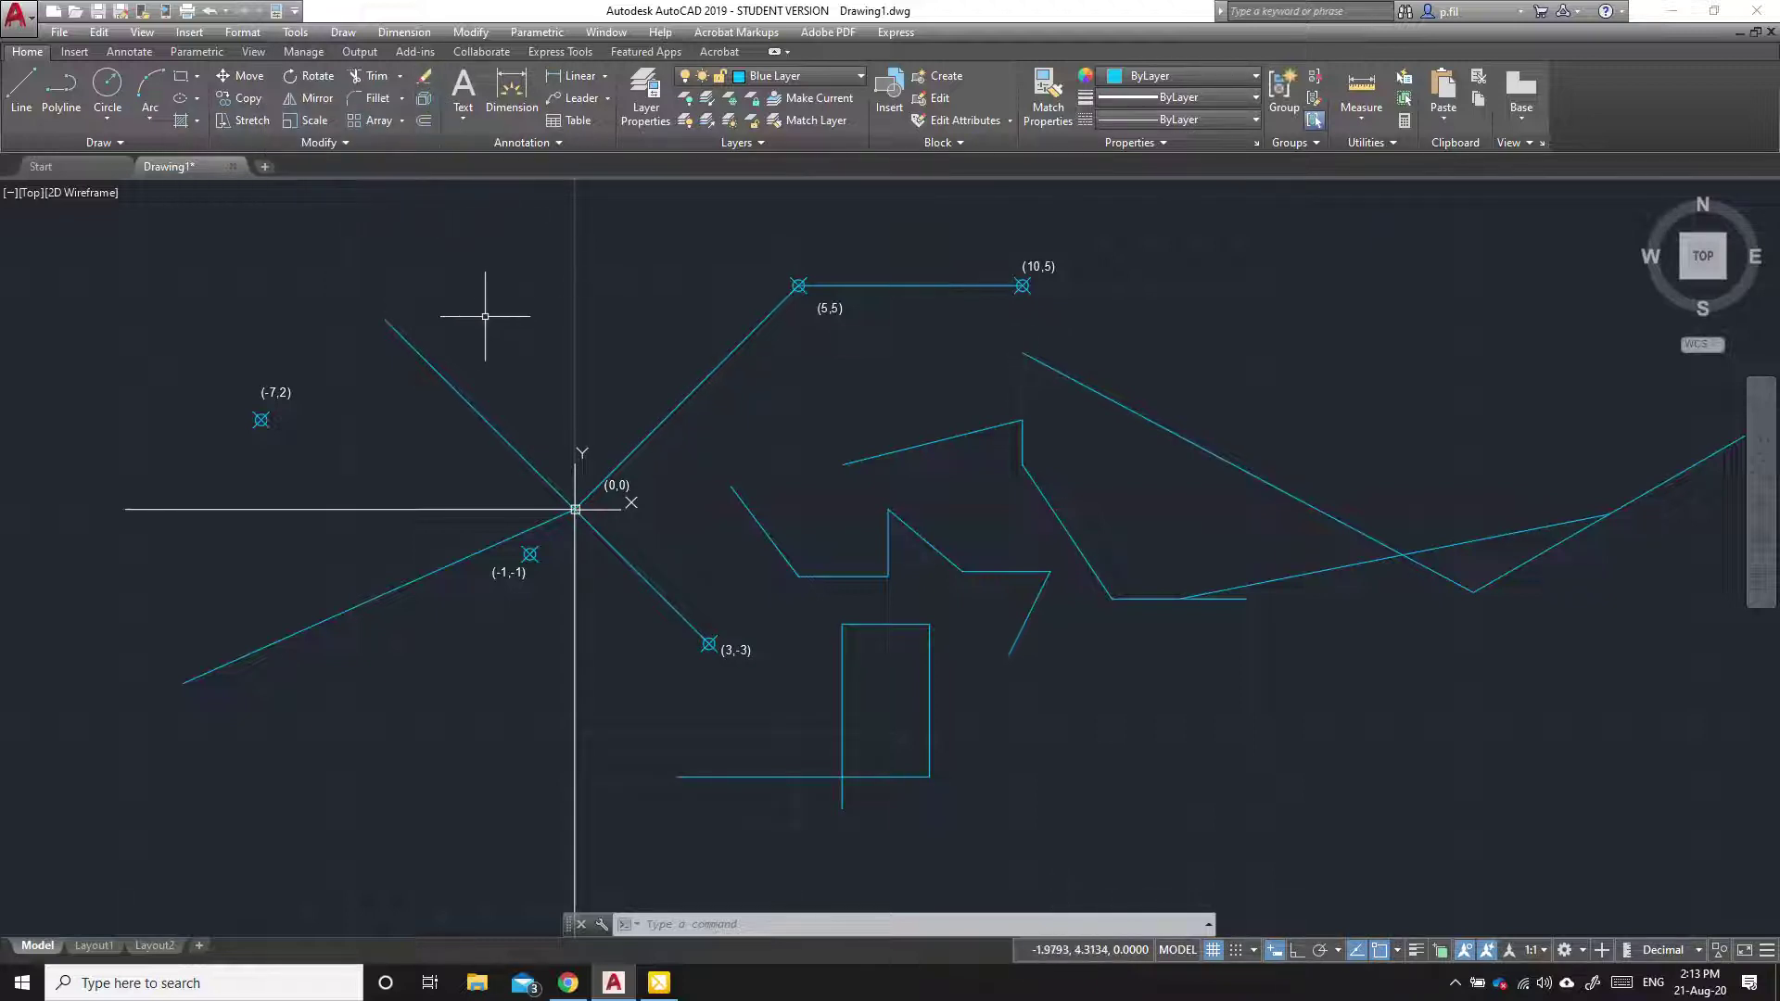
{"action": "left_click", "coordinate": [425, 83]}
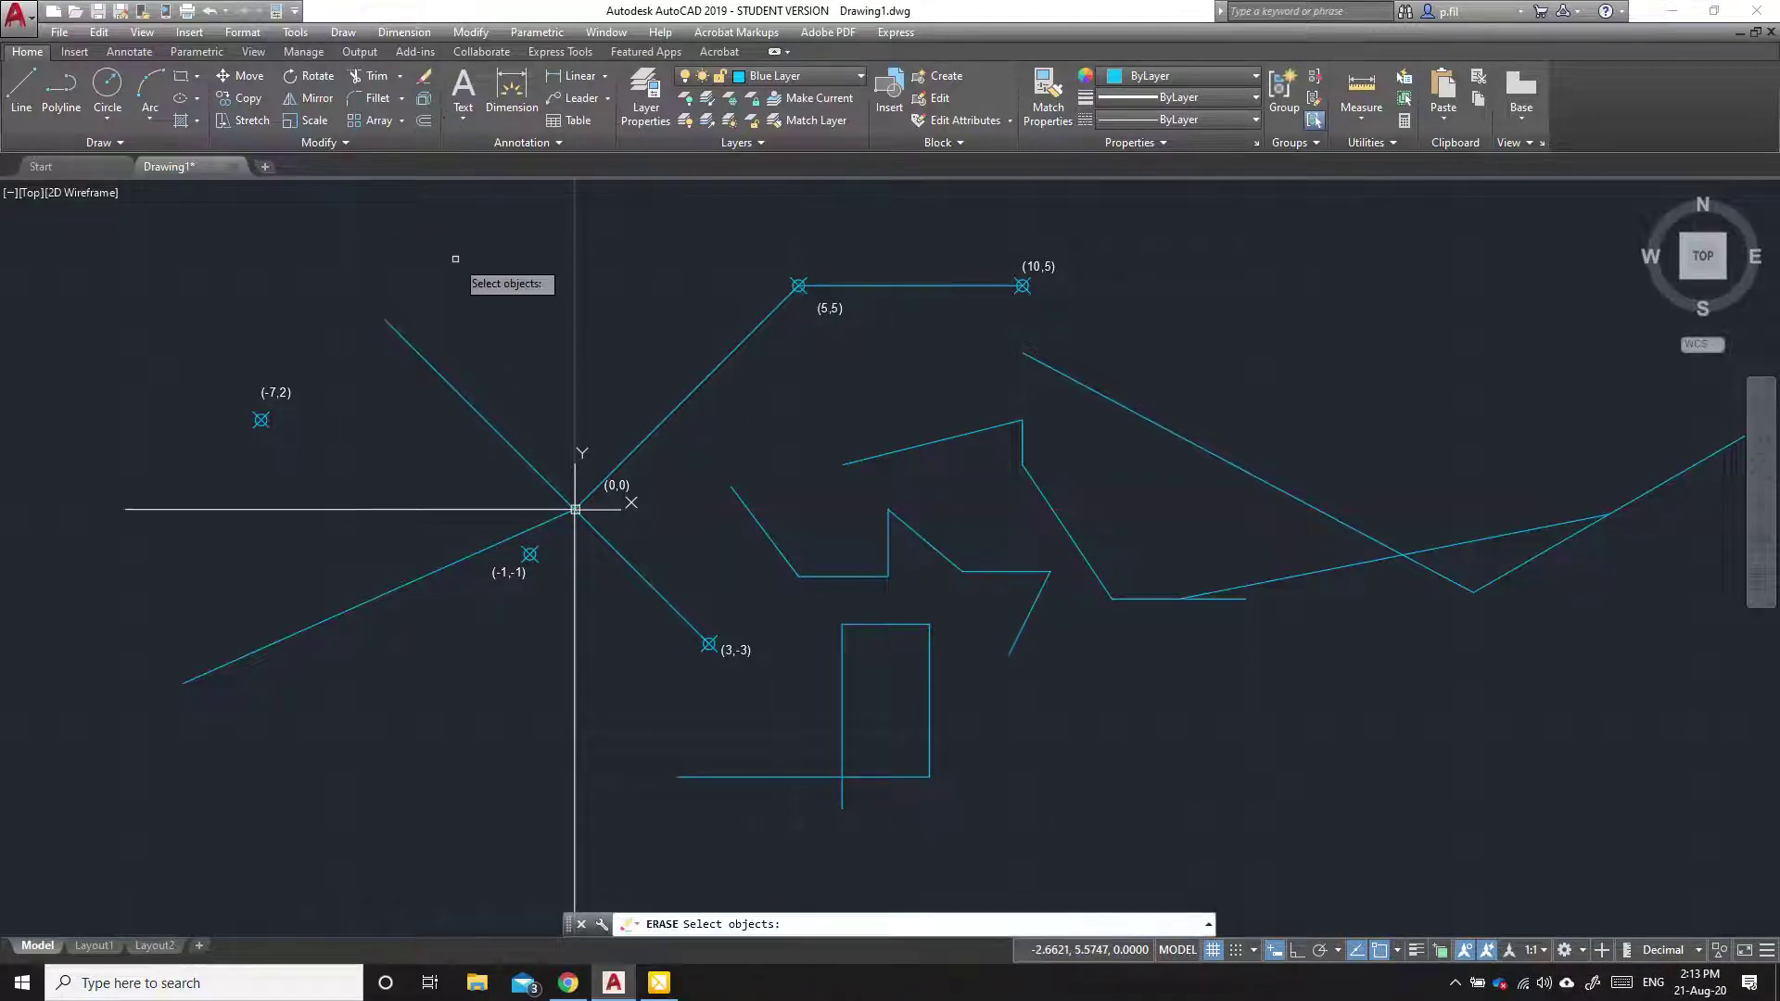
{"action": "left_click", "coordinate": [415, 347]}
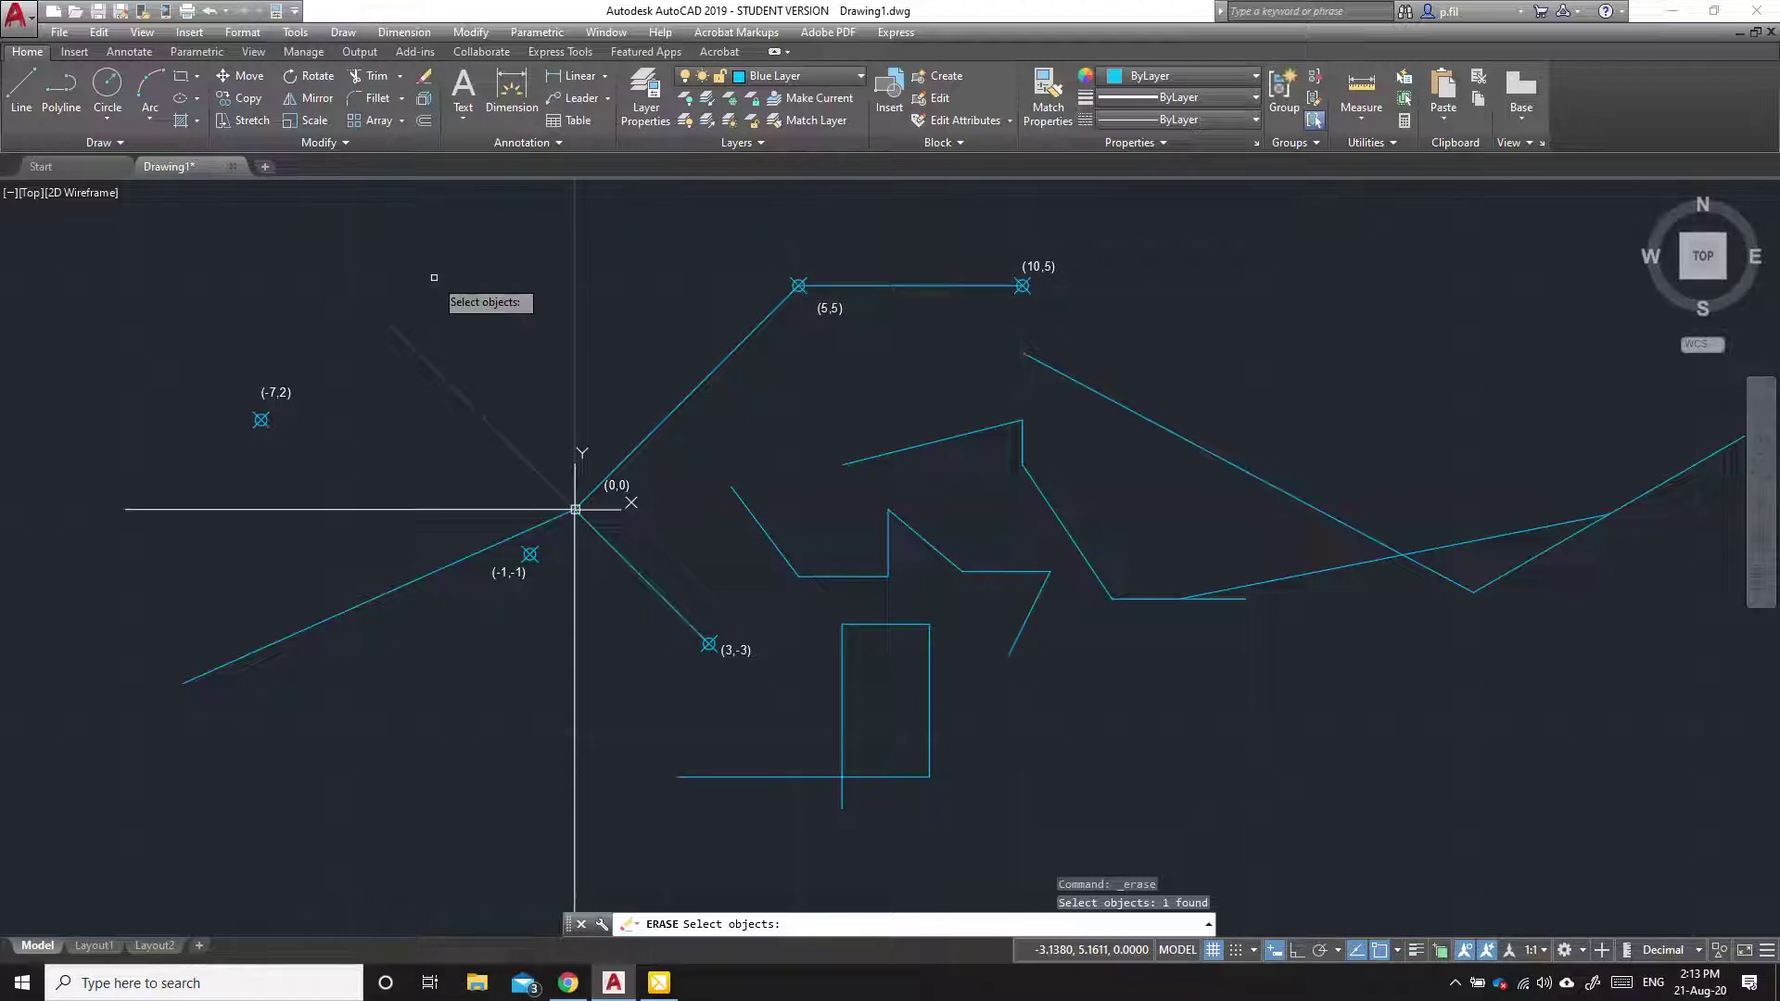
{"action": "key", "text": "Return"}
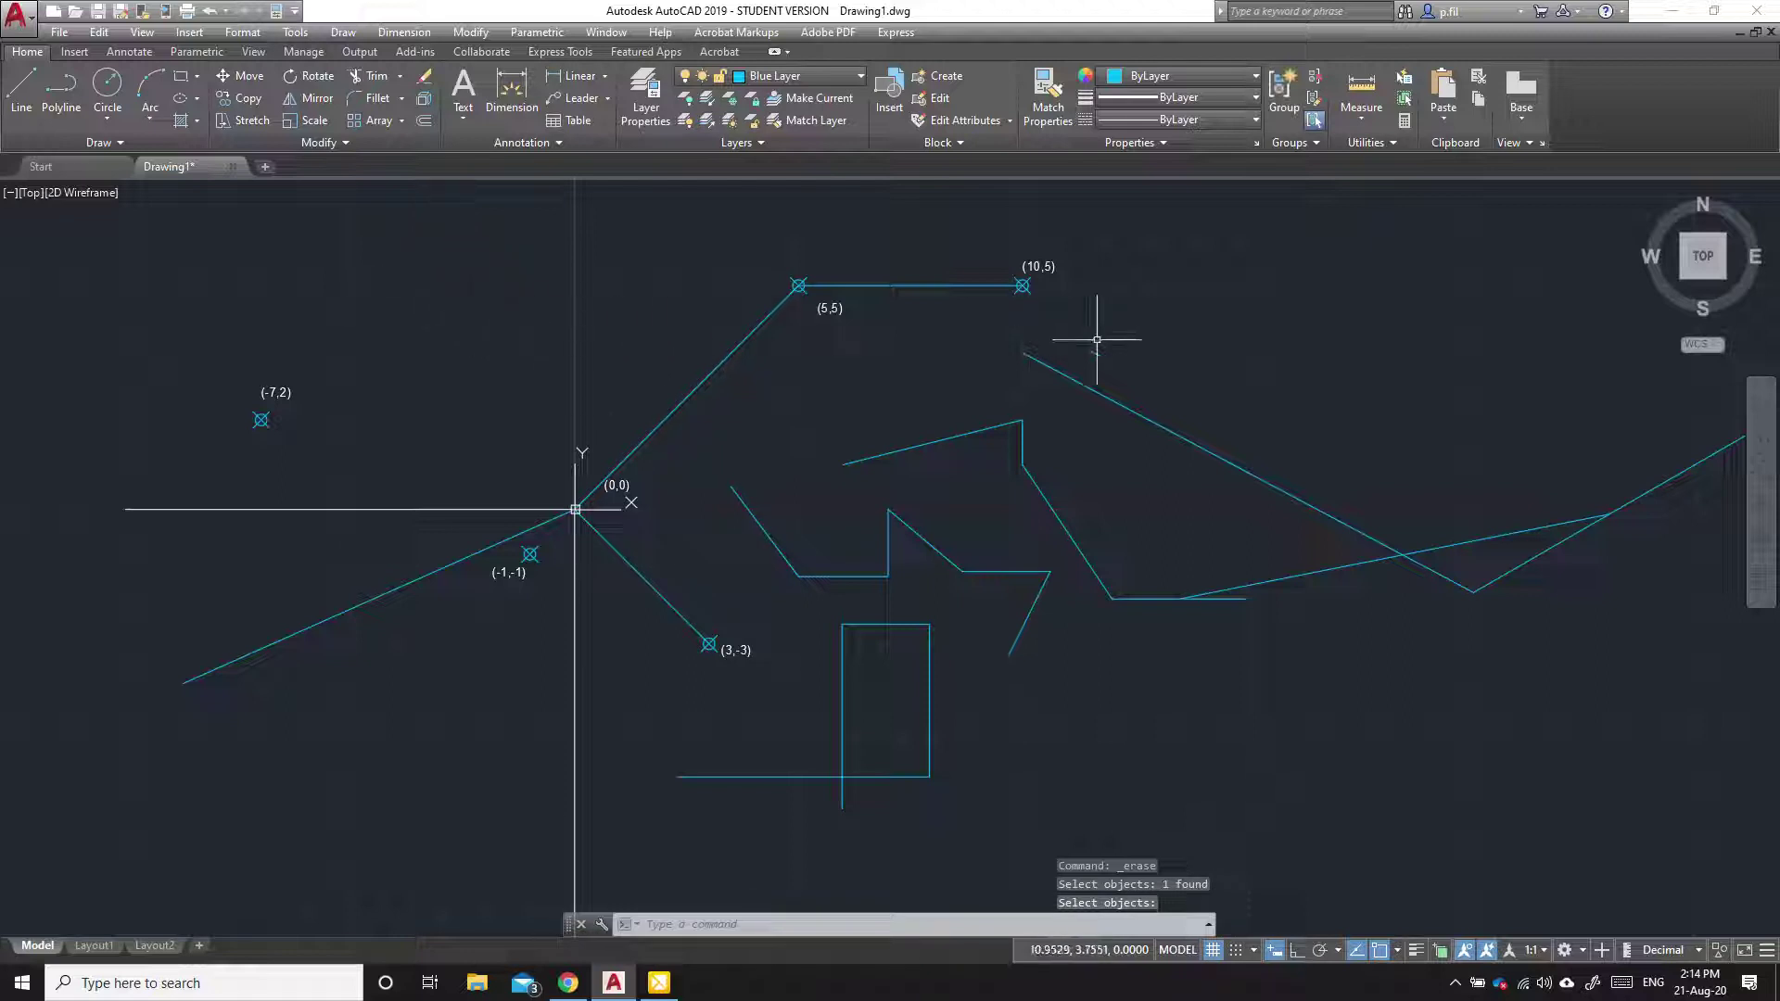
- Pan the view left to centre the tangled lines on the right side
{"action": "mouse_move", "coordinate": [1224, 386]}
{"action": "middle_mouse_down"}
{"action": "mouse_move", "coordinate": [930, 364]}
{"action": "mouse_move", "coordinate": [954, 389]}
{"action": "middle_mouse_up"}
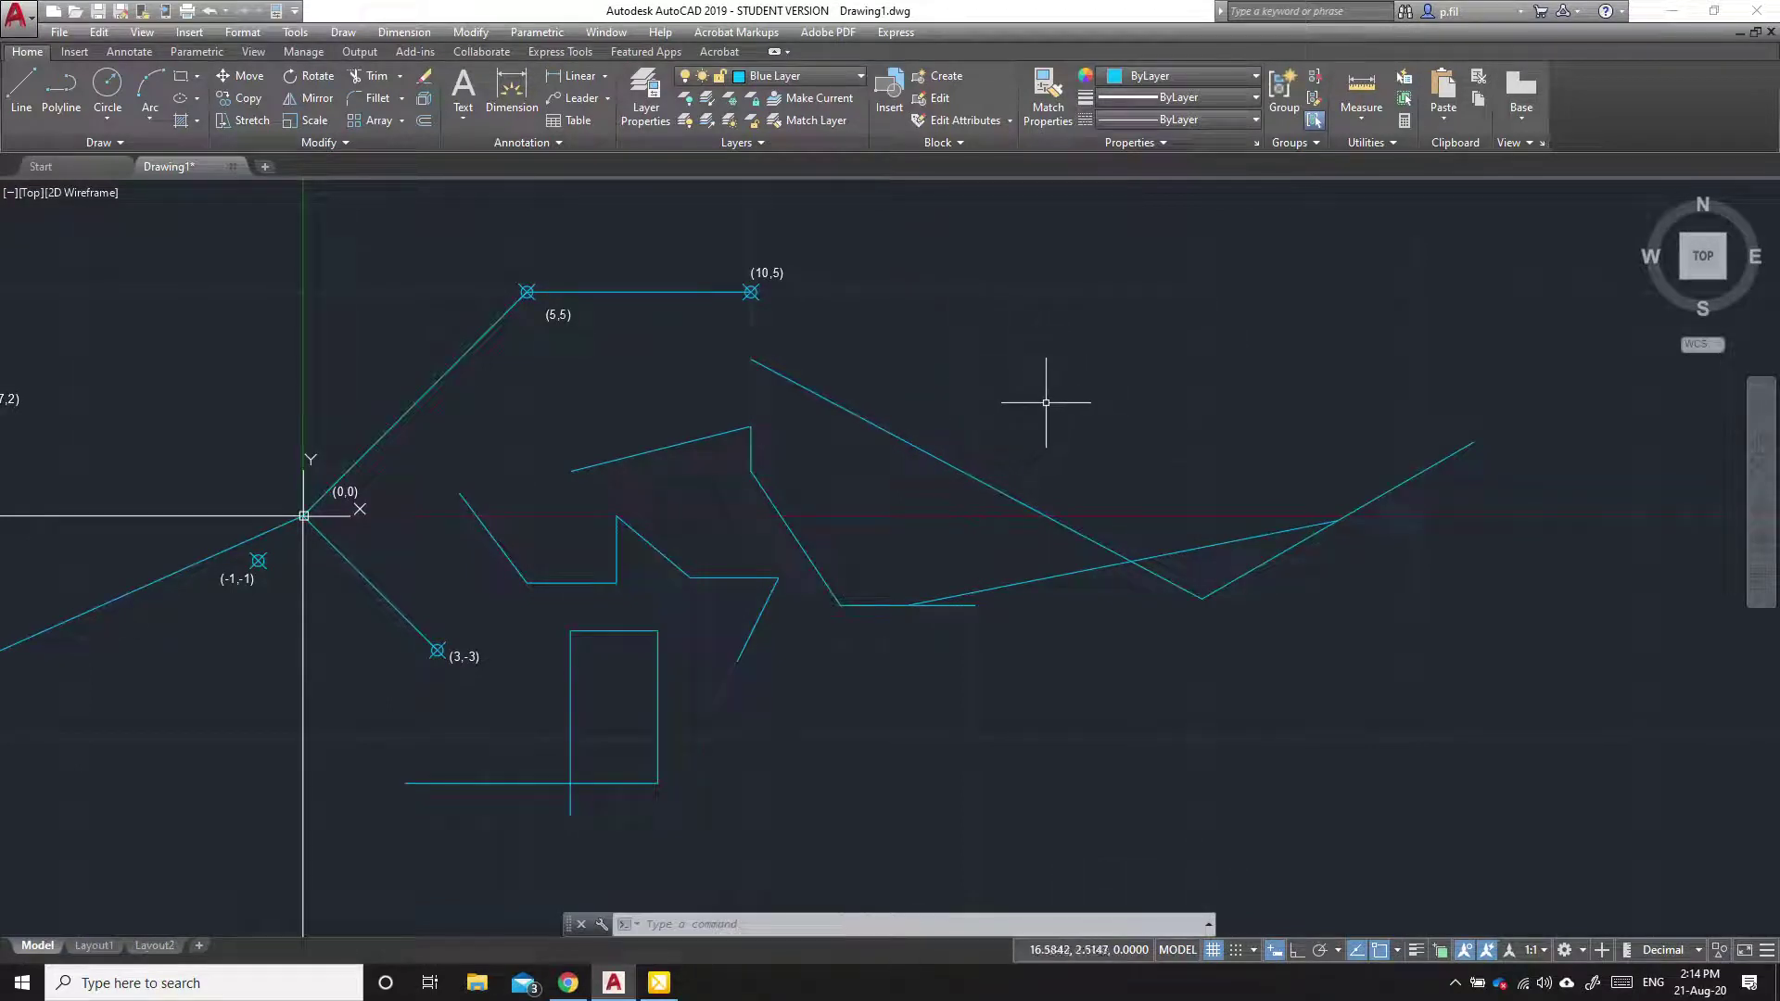
{"action": "middle_click_drag", "start_coordinate": [1090, 399], "coordinate": [1007, 394]}
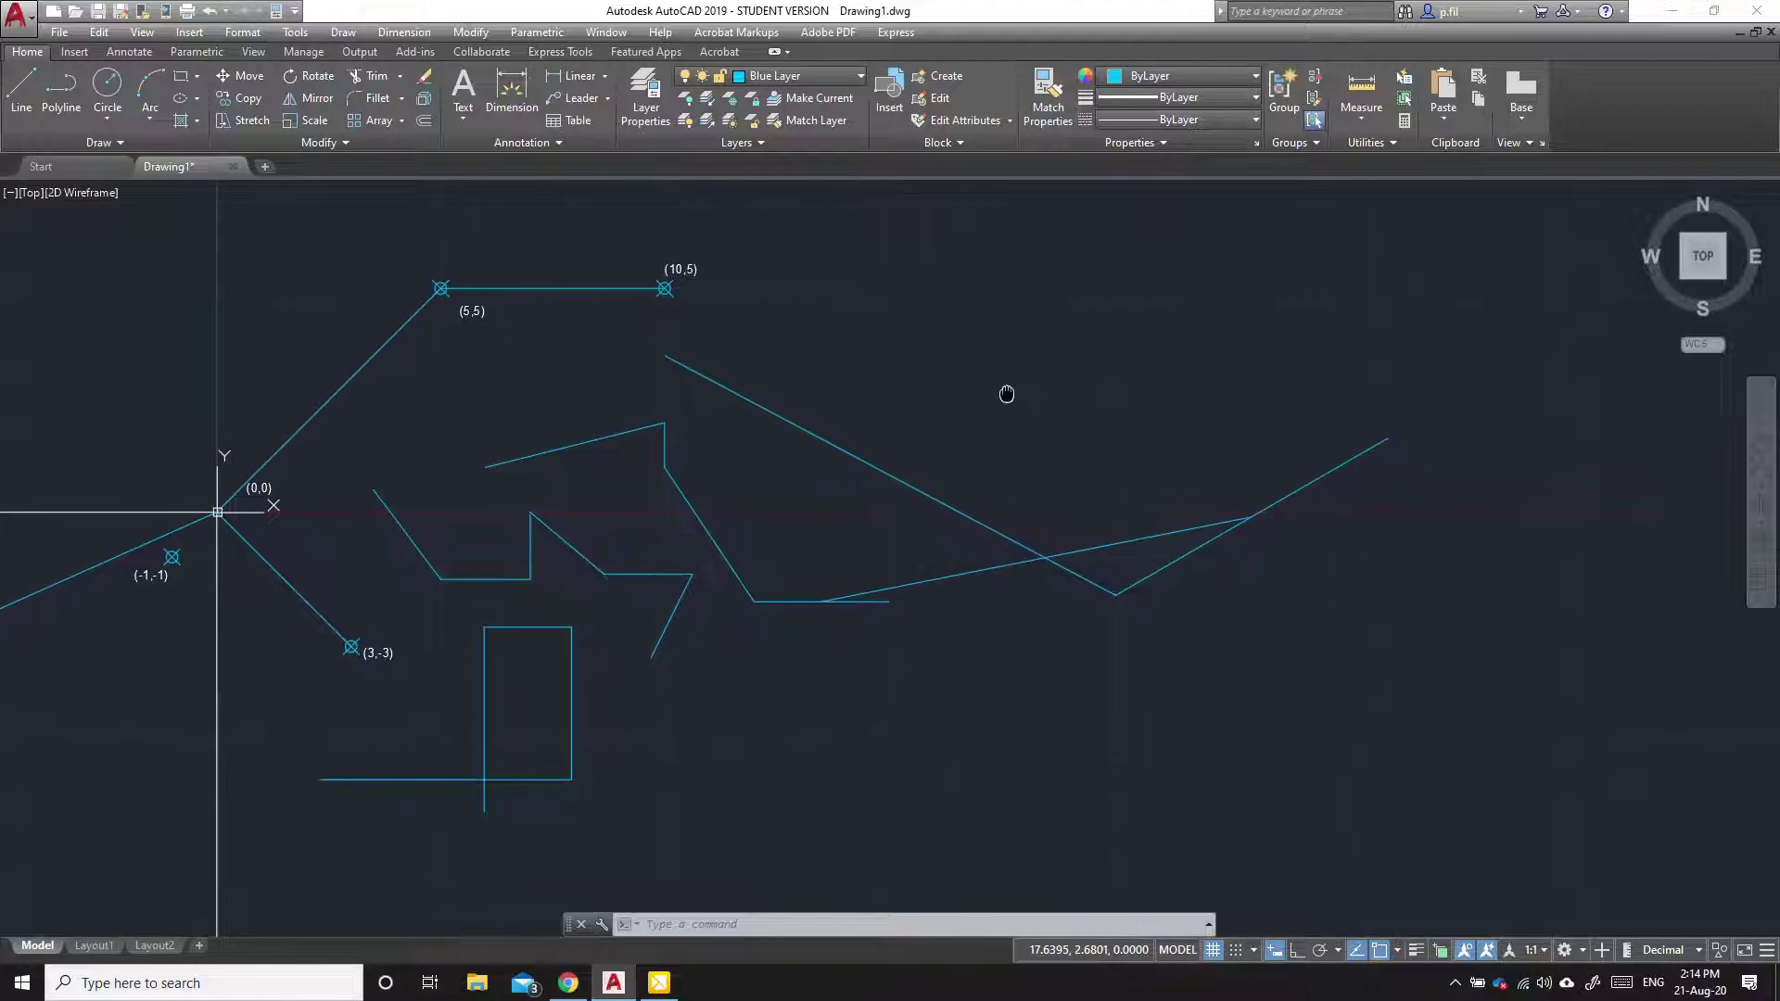
{"action": "left_click", "coordinate": [1005, 297]}
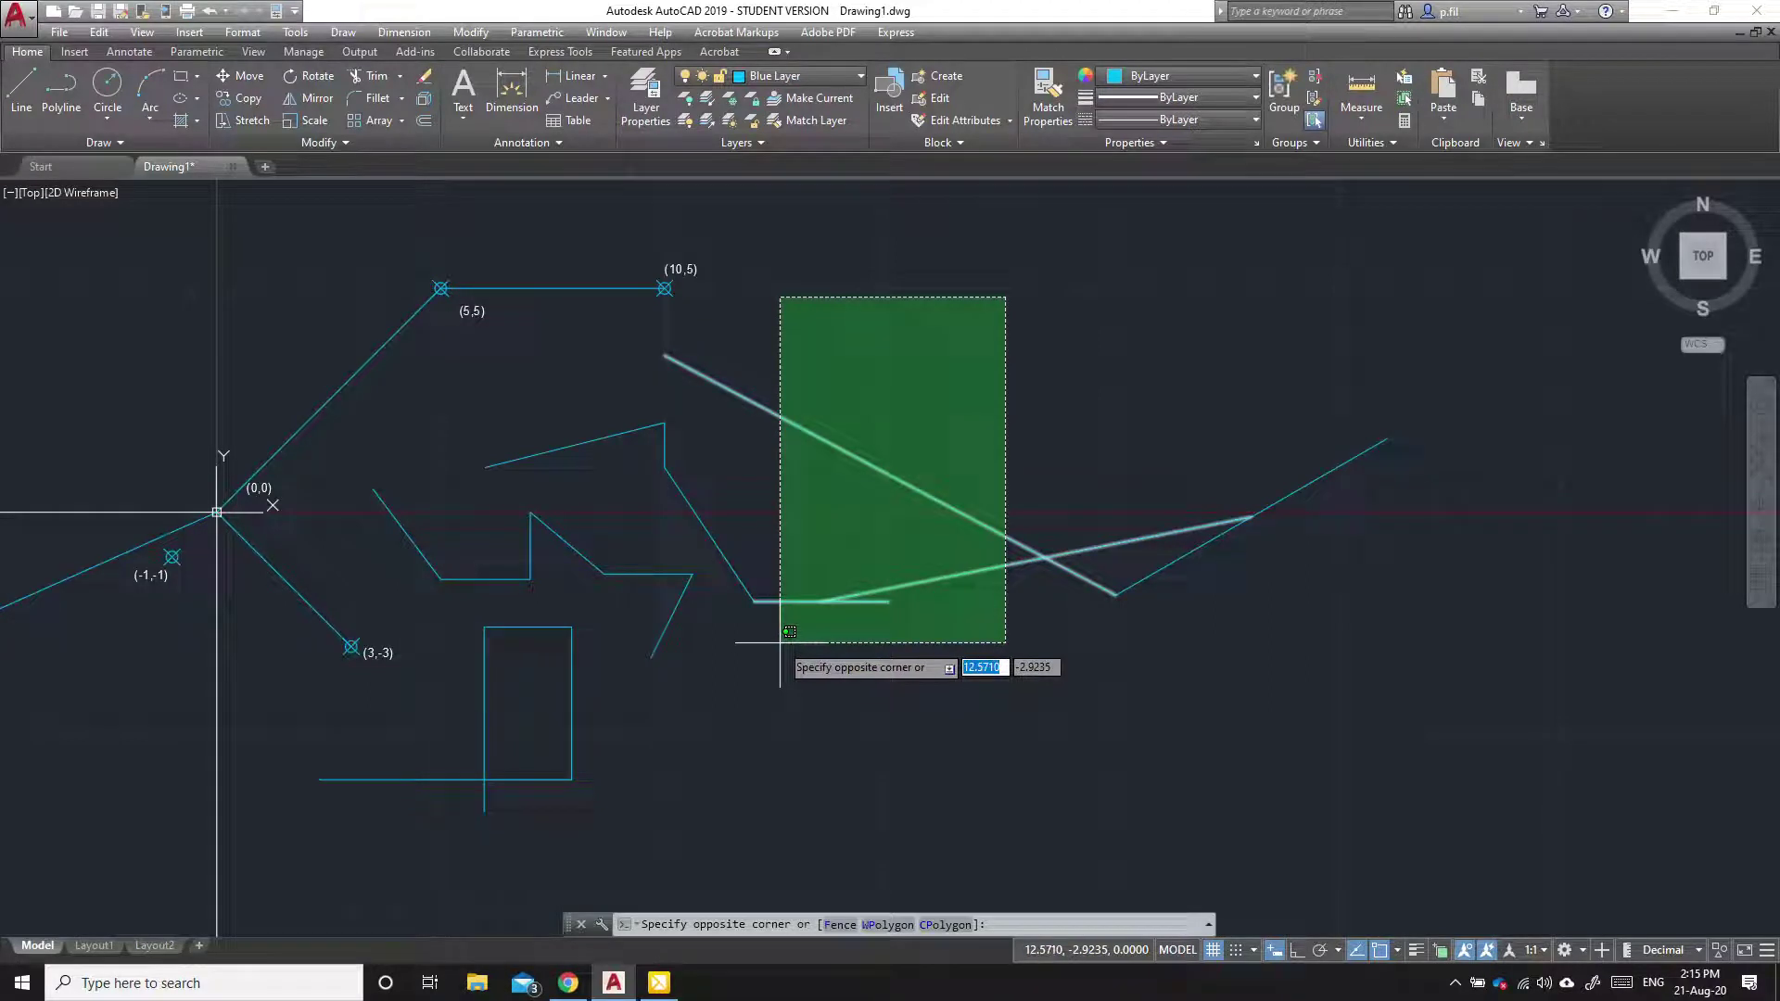
{"action": "left_click", "coordinate": [787, 638]}
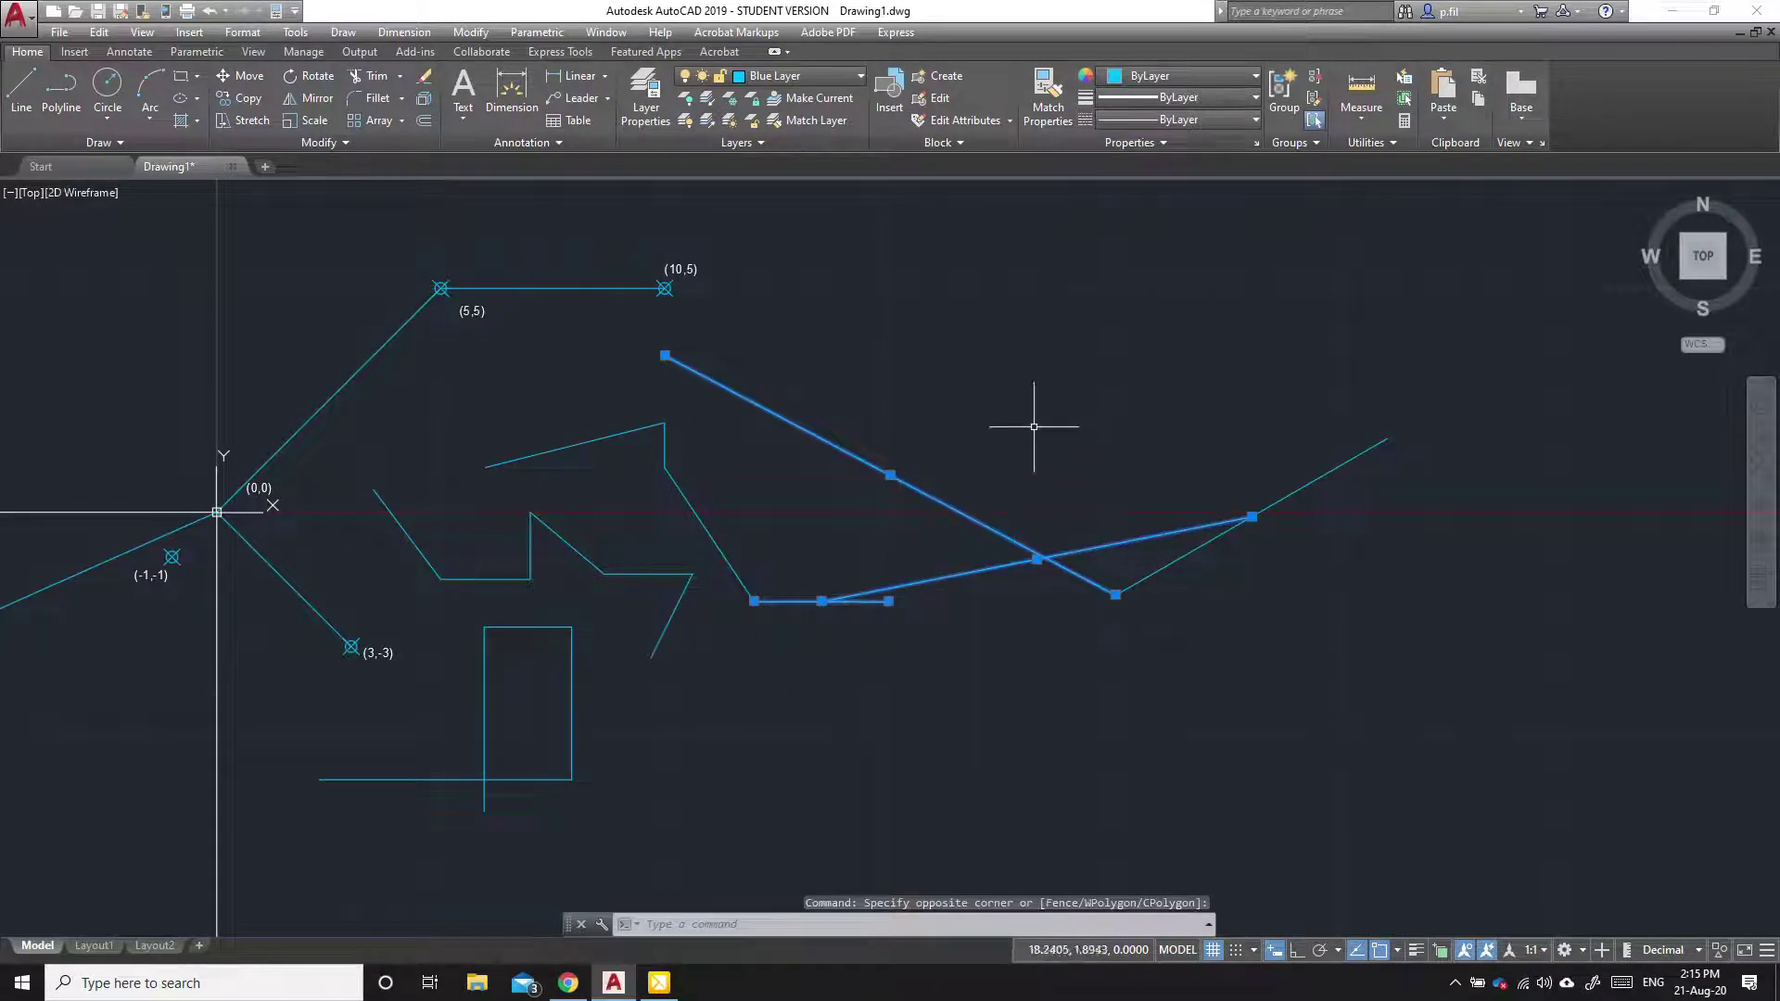
{"action": "key", "text": "Escape"}
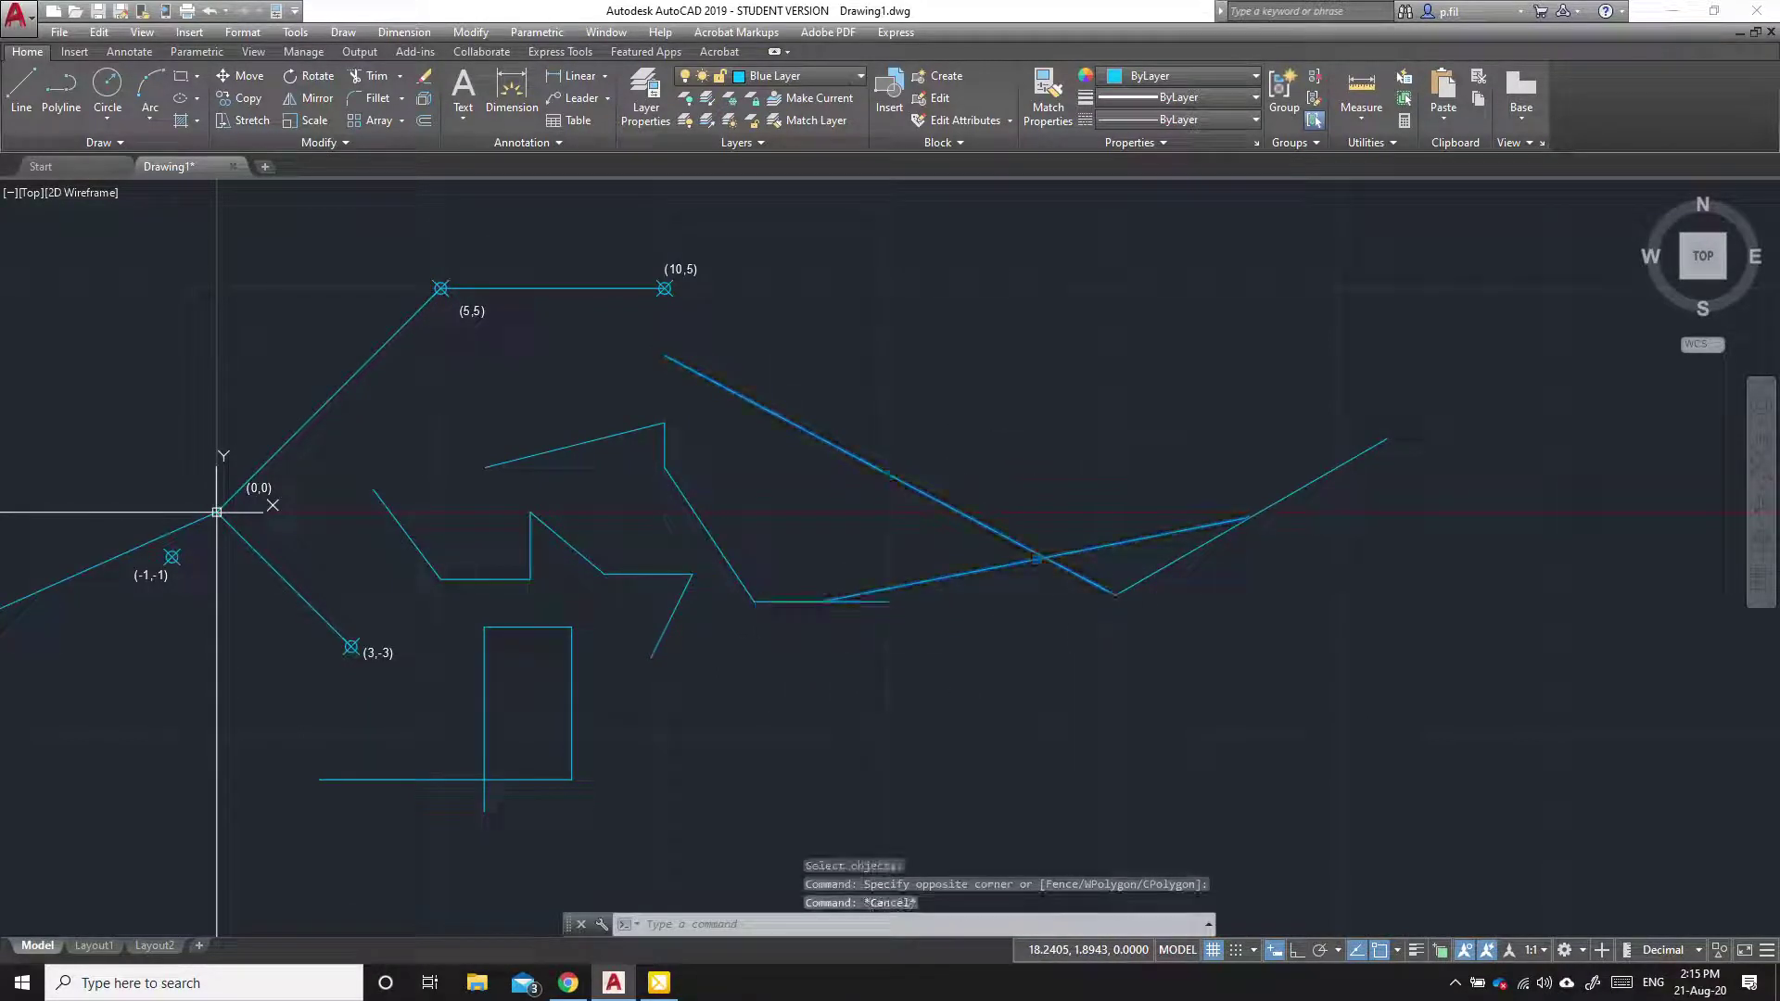
{"action": "left_click", "coordinate": [1026, 391]}
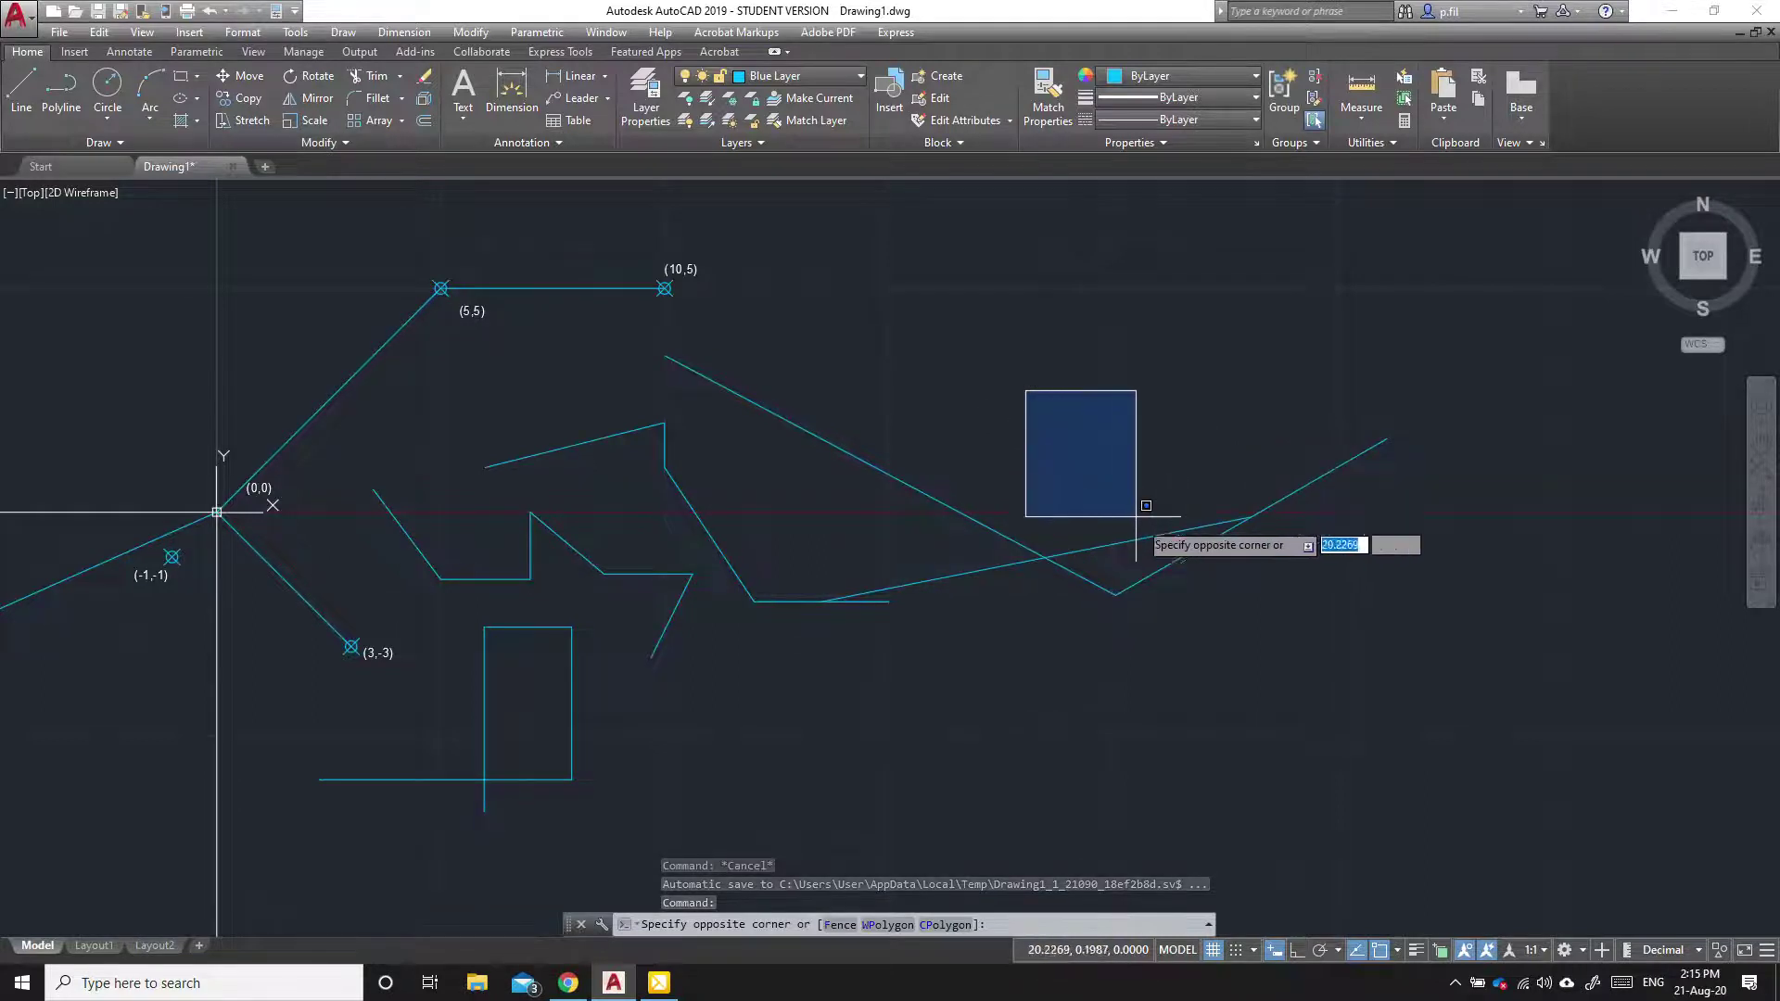
{"action": "left_click", "coordinate": [1431, 654]}
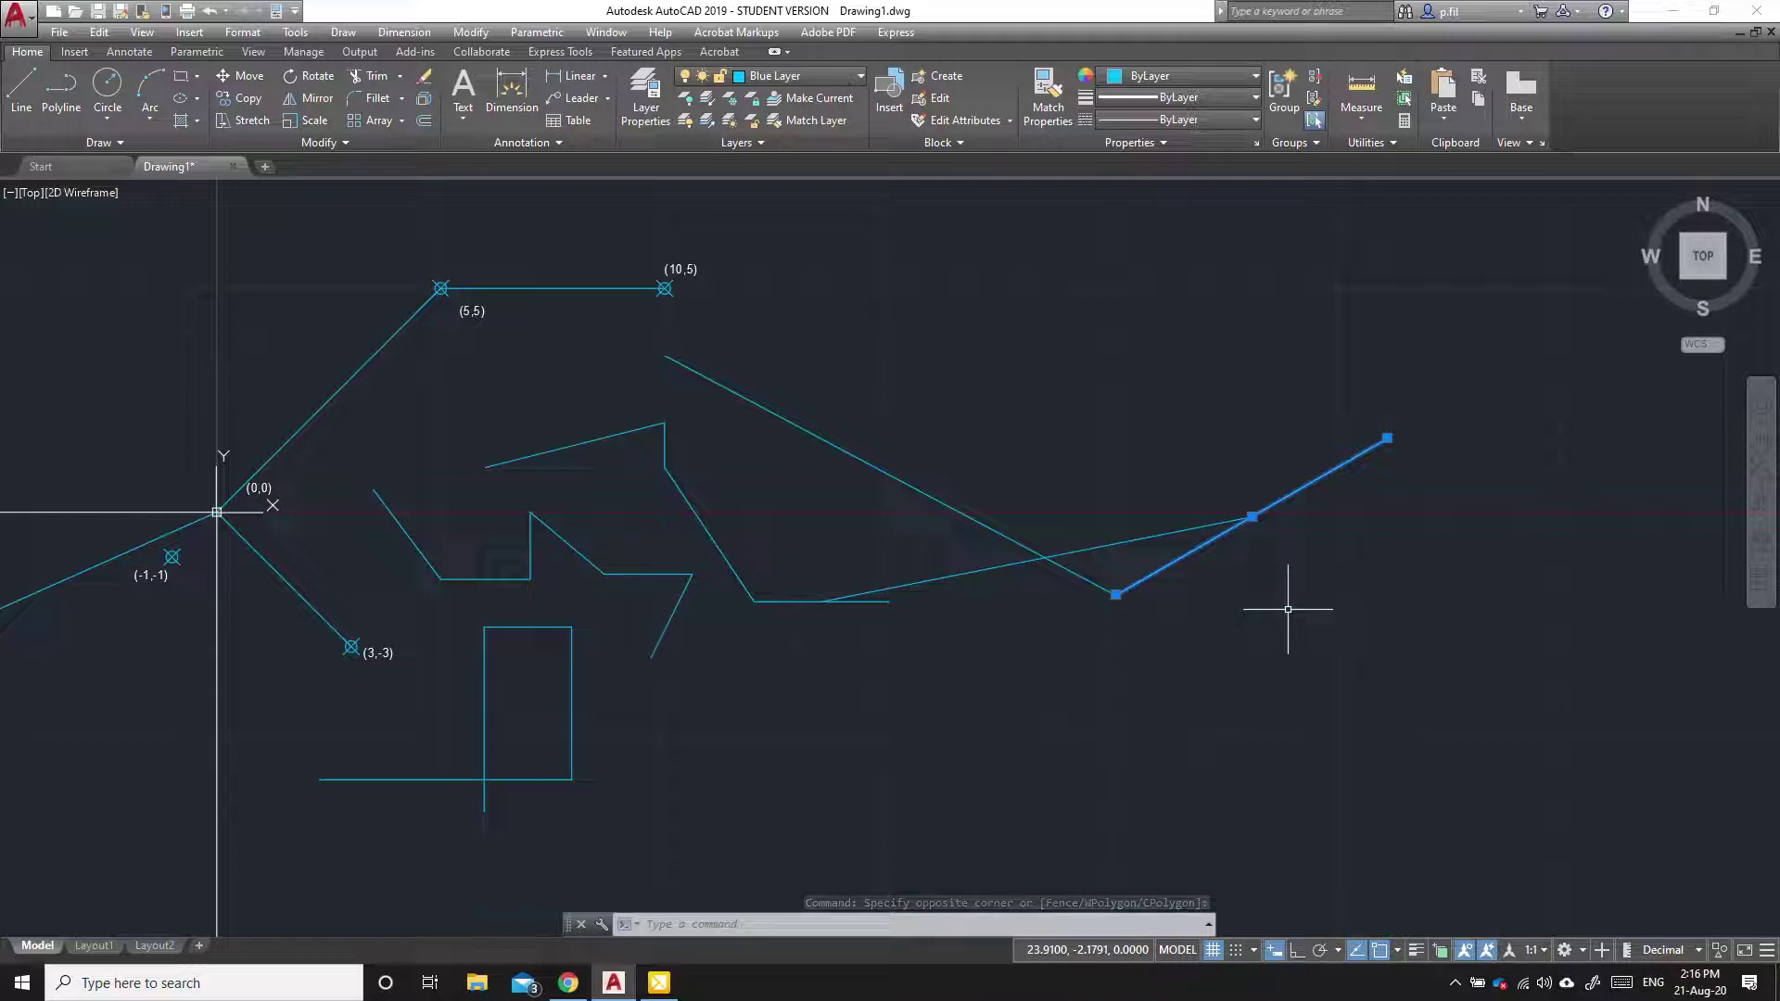
{"action": "key", "text": "Escape"}
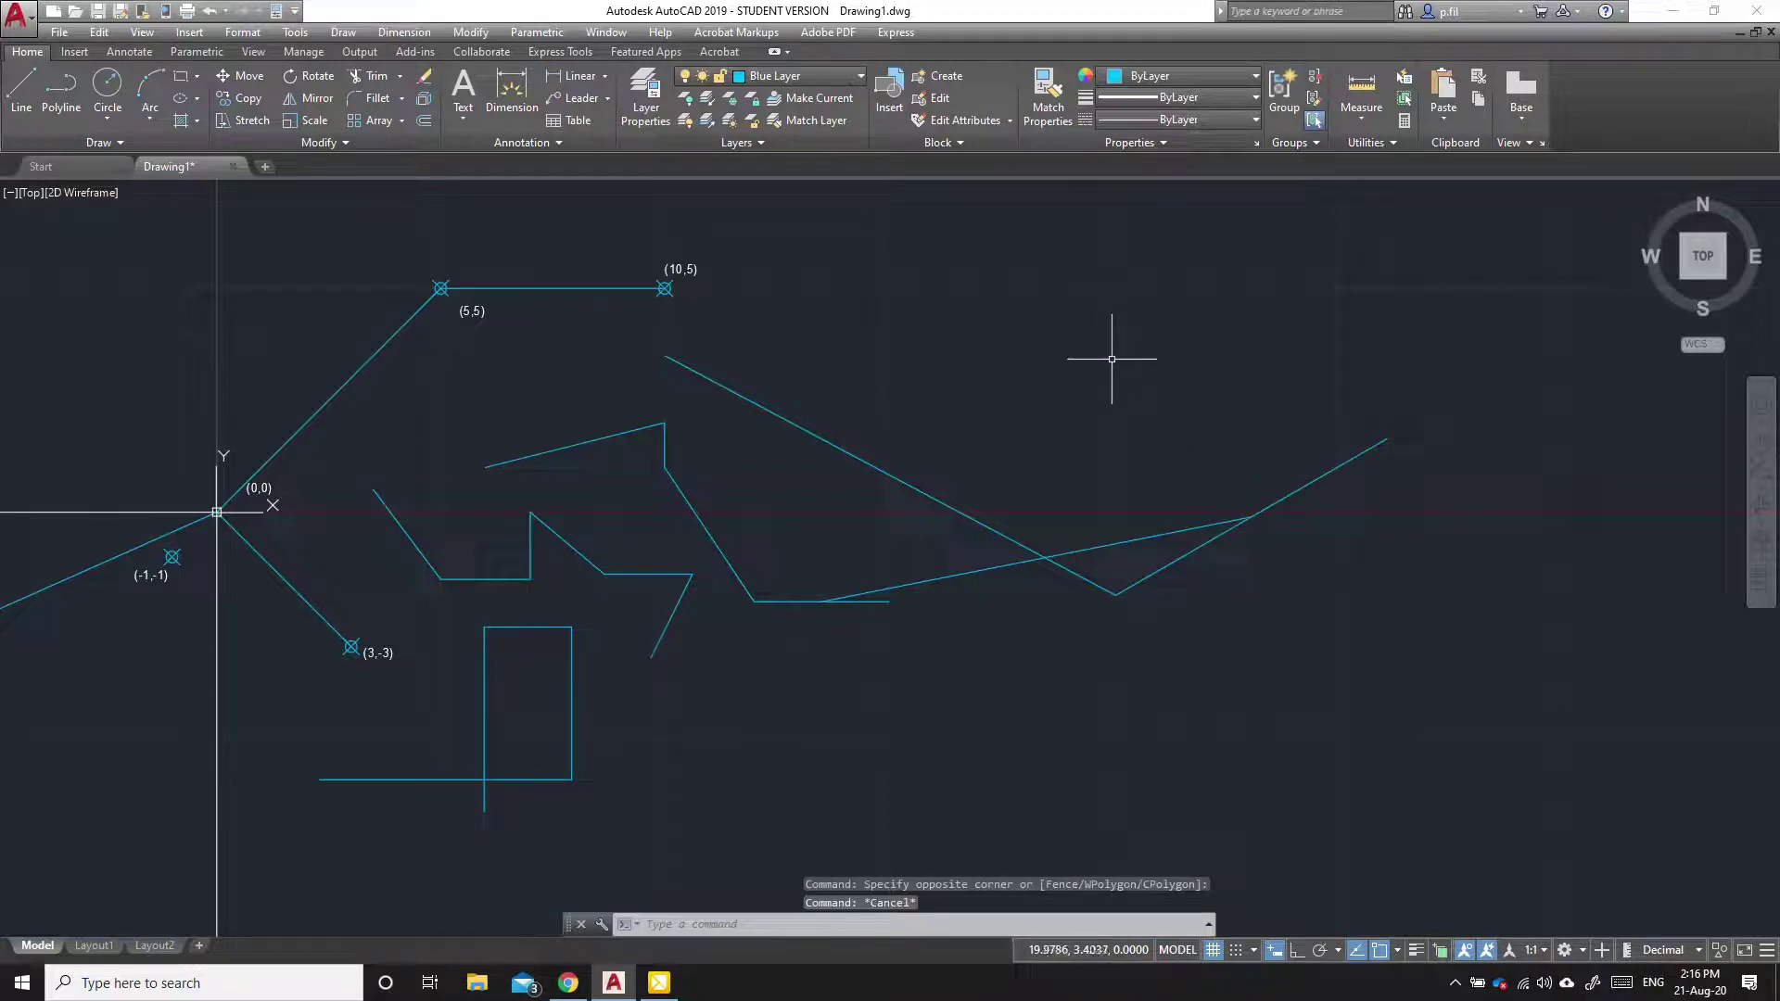
{"action": "left_click", "coordinate": [1112, 359]}
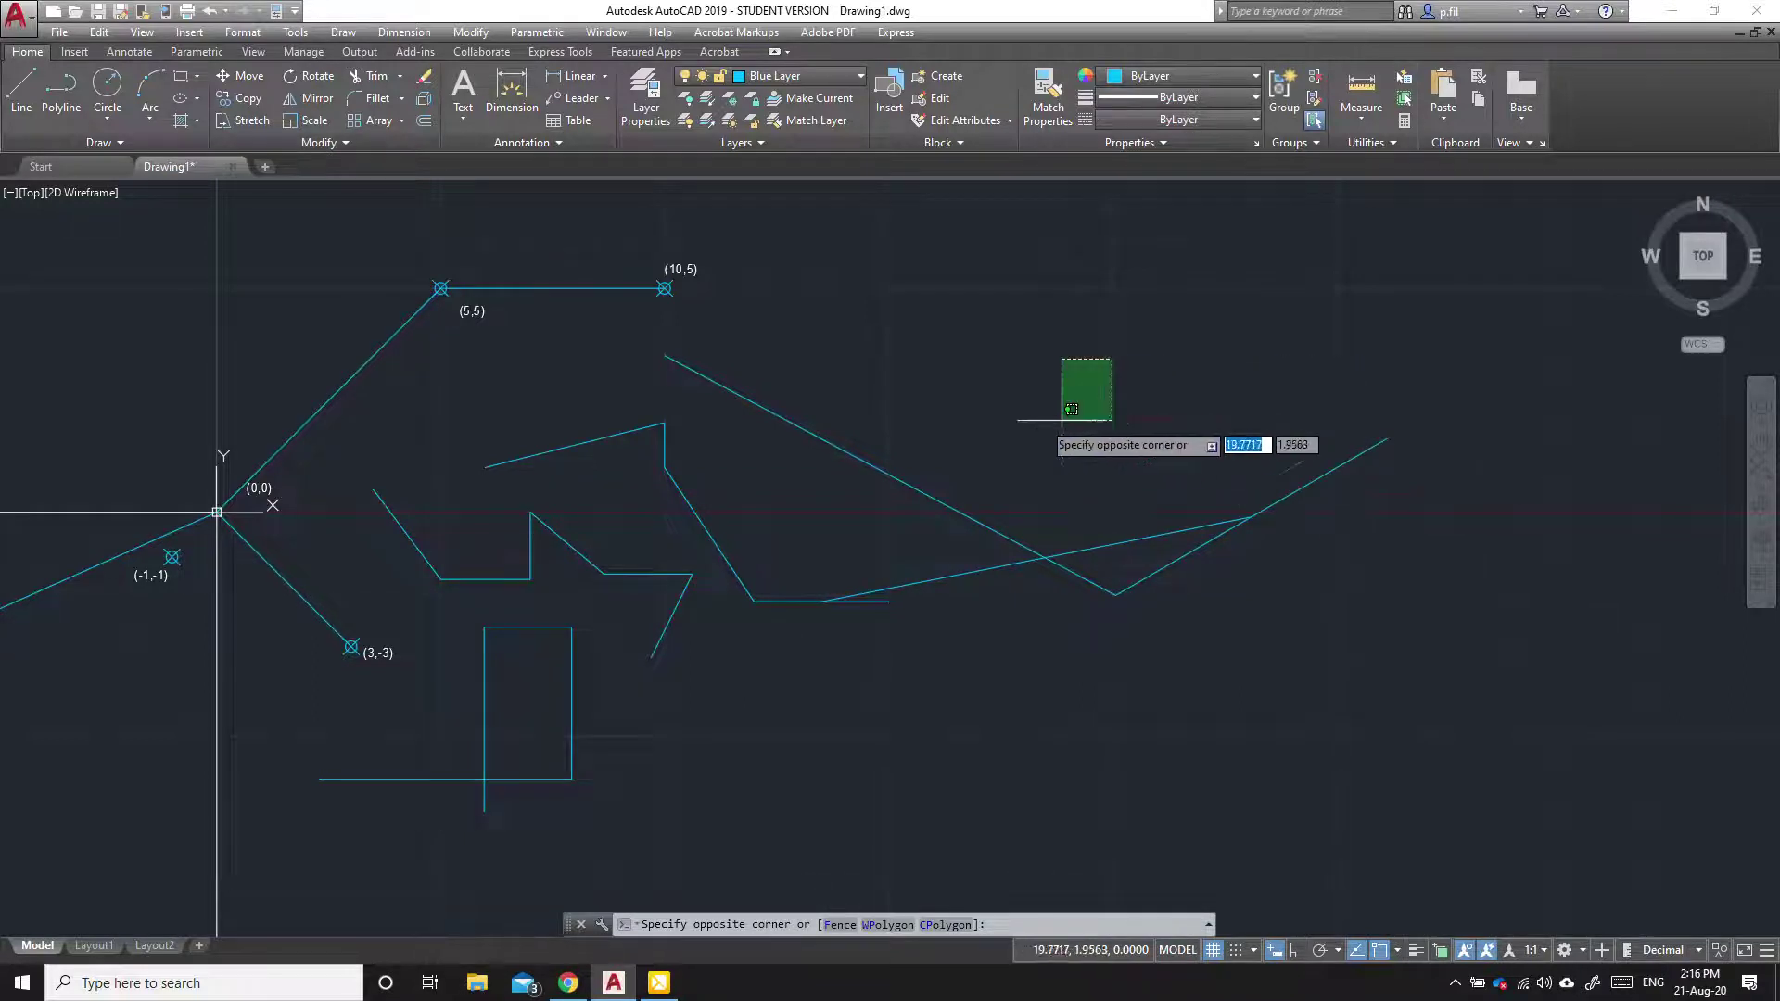
{"action": "key", "text": "Escape"}
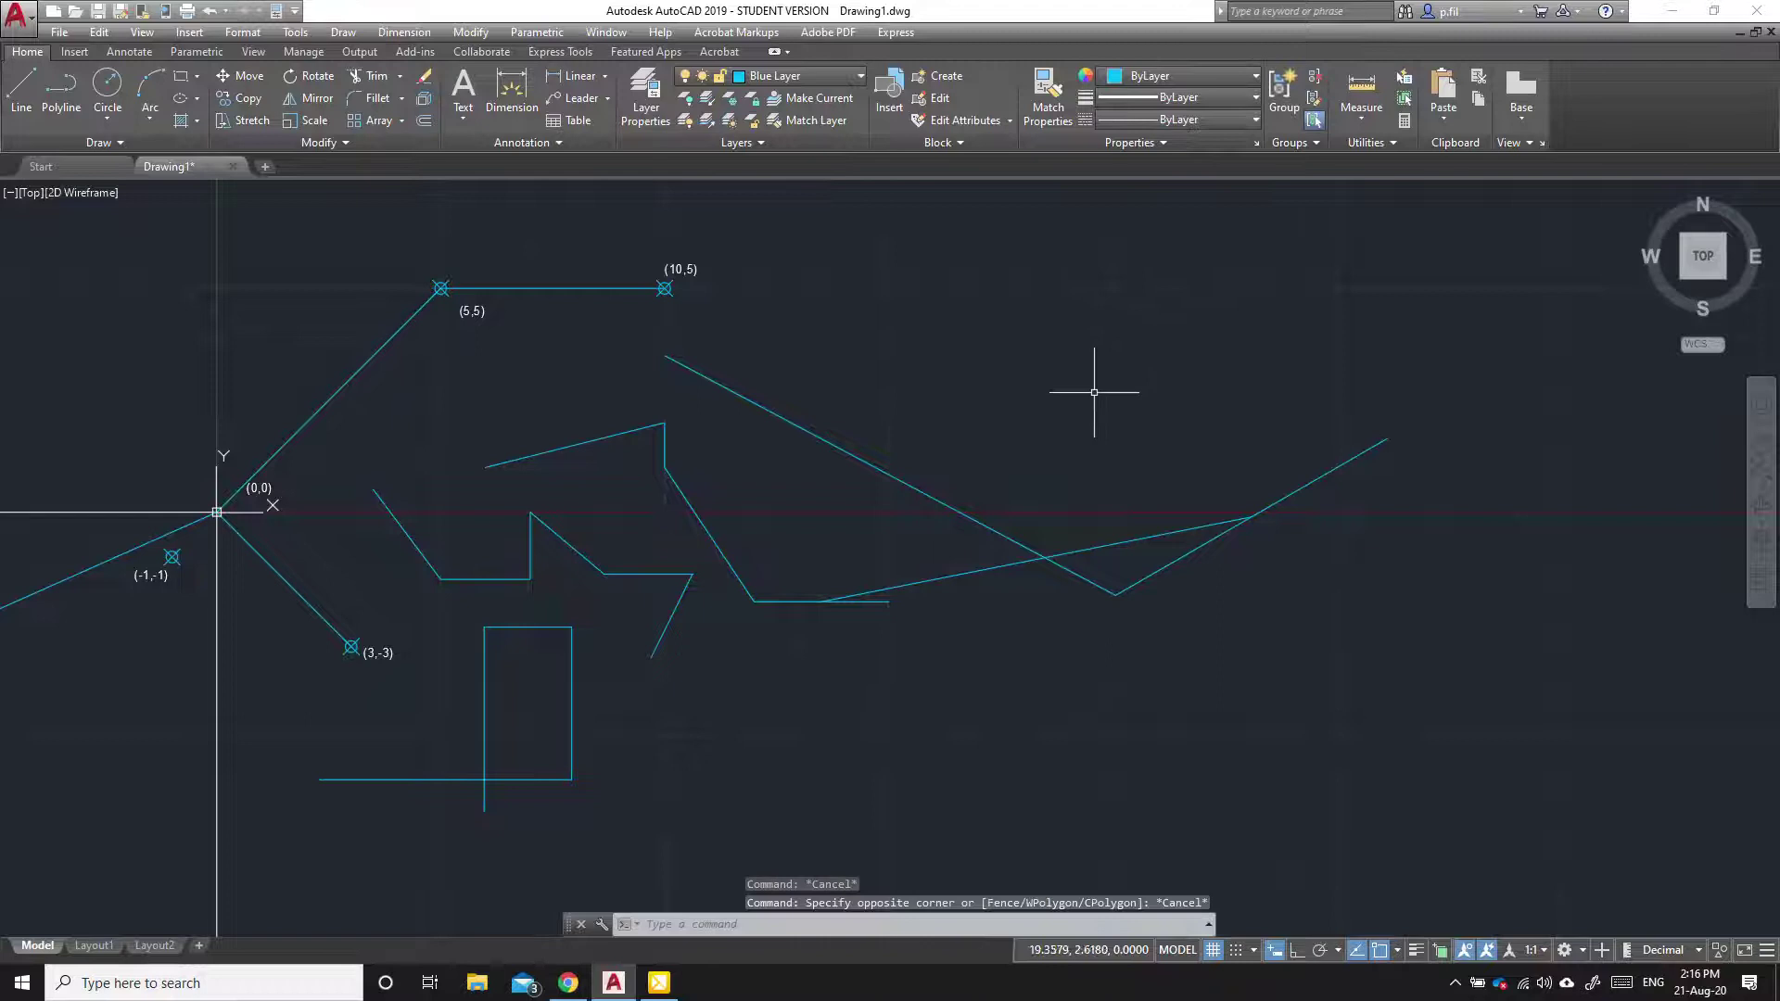
{"action": "mouse_move", "coordinate": [1117, 321]}
{"action": "left_mouse_down"}
{"action": "mouse_move", "coordinate": [1104, 429]}
{"action": "mouse_move", "coordinate": [1153, 465]}
{"action": "mouse_move", "coordinate": [1278, 436]}
{"action": "mouse_move", "coordinate": [1268, 547]}
{"action": "mouse_move", "coordinate": [1406, 594]}
{"action": "mouse_move", "coordinate": [1508, 551]}
{"action": "mouse_move", "coordinate": [1532, 493]}
{"action": "mouse_move", "coordinate": [1537, 405]}
{"action": "mouse_move", "coordinate": [1509, 340]}
{"action": "mouse_move", "coordinate": [1405, 276]}
{"action": "mouse_move", "coordinate": [1266, 263]}
{"action": "mouse_move", "coordinate": [1137, 305]}
{"action": "mouse_move", "coordinate": [1452, 313]}
{"action": "mouse_move", "coordinate": [1619, 493]}
{"action": "mouse_move", "coordinate": [1353, 711]}
{"action": "mouse_move", "coordinate": [1044, 633]}
{"action": "mouse_move", "coordinate": [1088, 368]}
{"action": "mouse_move", "coordinate": [1245, 273]}
{"action": "mouse_move", "coordinate": [1017, 377]}
{"action": "mouse_move", "coordinate": [1197, 609]}
{"action": "mouse_move", "coordinate": [1345, 317]}
{"action": "mouse_move", "coordinate": [1004, 399]}
{"action": "mouse_move", "coordinate": [1124, 652]}
{"action": "mouse_move", "coordinate": [1261, 361]}
{"action": "mouse_move", "coordinate": [973, 321]}
{"action": "mouse_move", "coordinate": [848, 429]}
{"action": "mouse_move", "coordinate": [864, 612]}
{"action": "mouse_move", "coordinate": [1043, 727]}
{"action": "mouse_move", "coordinate": [1211, 736]}
{"action": "mouse_move", "coordinate": [1355, 659]}
{"action": "mouse_move", "coordinate": [1415, 465]}
{"action": "mouse_move", "coordinate": [1401, 336]}
{"action": "mouse_move", "coordinate": [1092, 296]}
{"action": "mouse_move", "coordinate": [856, 355]}
{"action": "mouse_move", "coordinate": [733, 532]}
{"action": "mouse_move", "coordinate": [699, 656]}
{"action": "mouse_move", "coordinate": [811, 731]}
{"action": "mouse_move", "coordinate": [1164, 796]}
{"action": "mouse_move", "coordinate": [1368, 778]}
{"action": "mouse_move", "coordinate": [1451, 748]}
{"action": "mouse_move", "coordinate": [1480, 708]}
{"action": "left_mouse_up"}
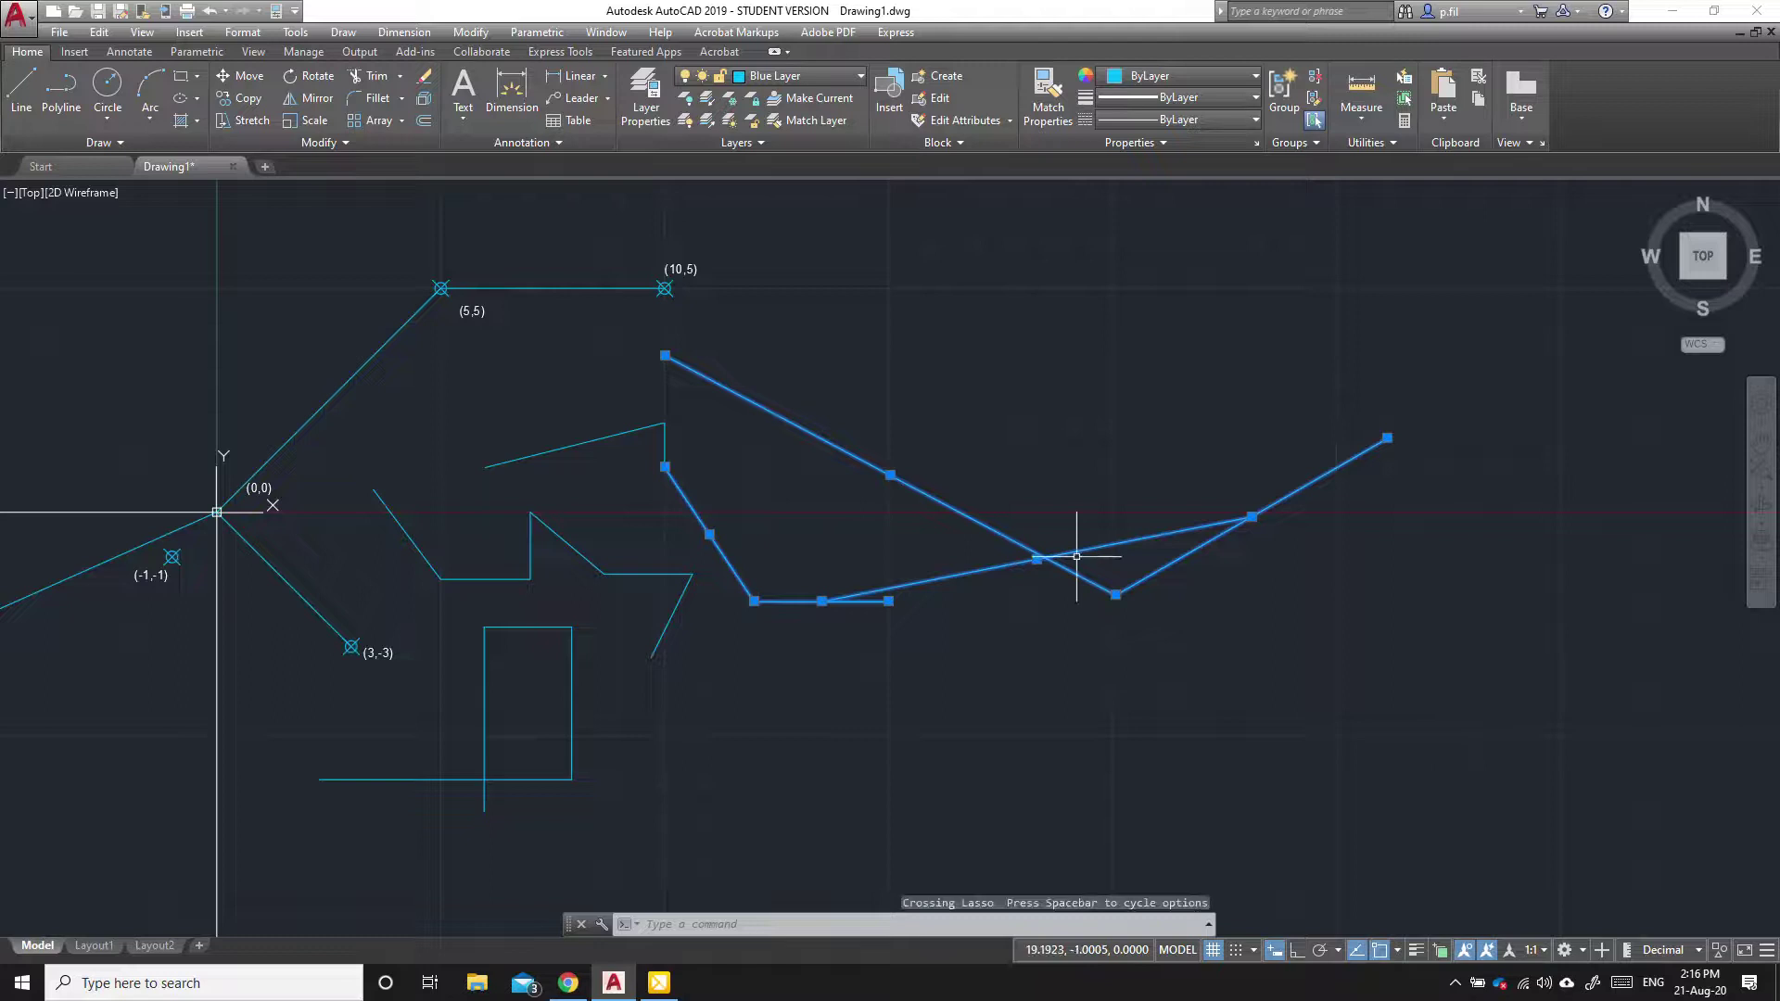
{"action": "key", "text": "Escape"}
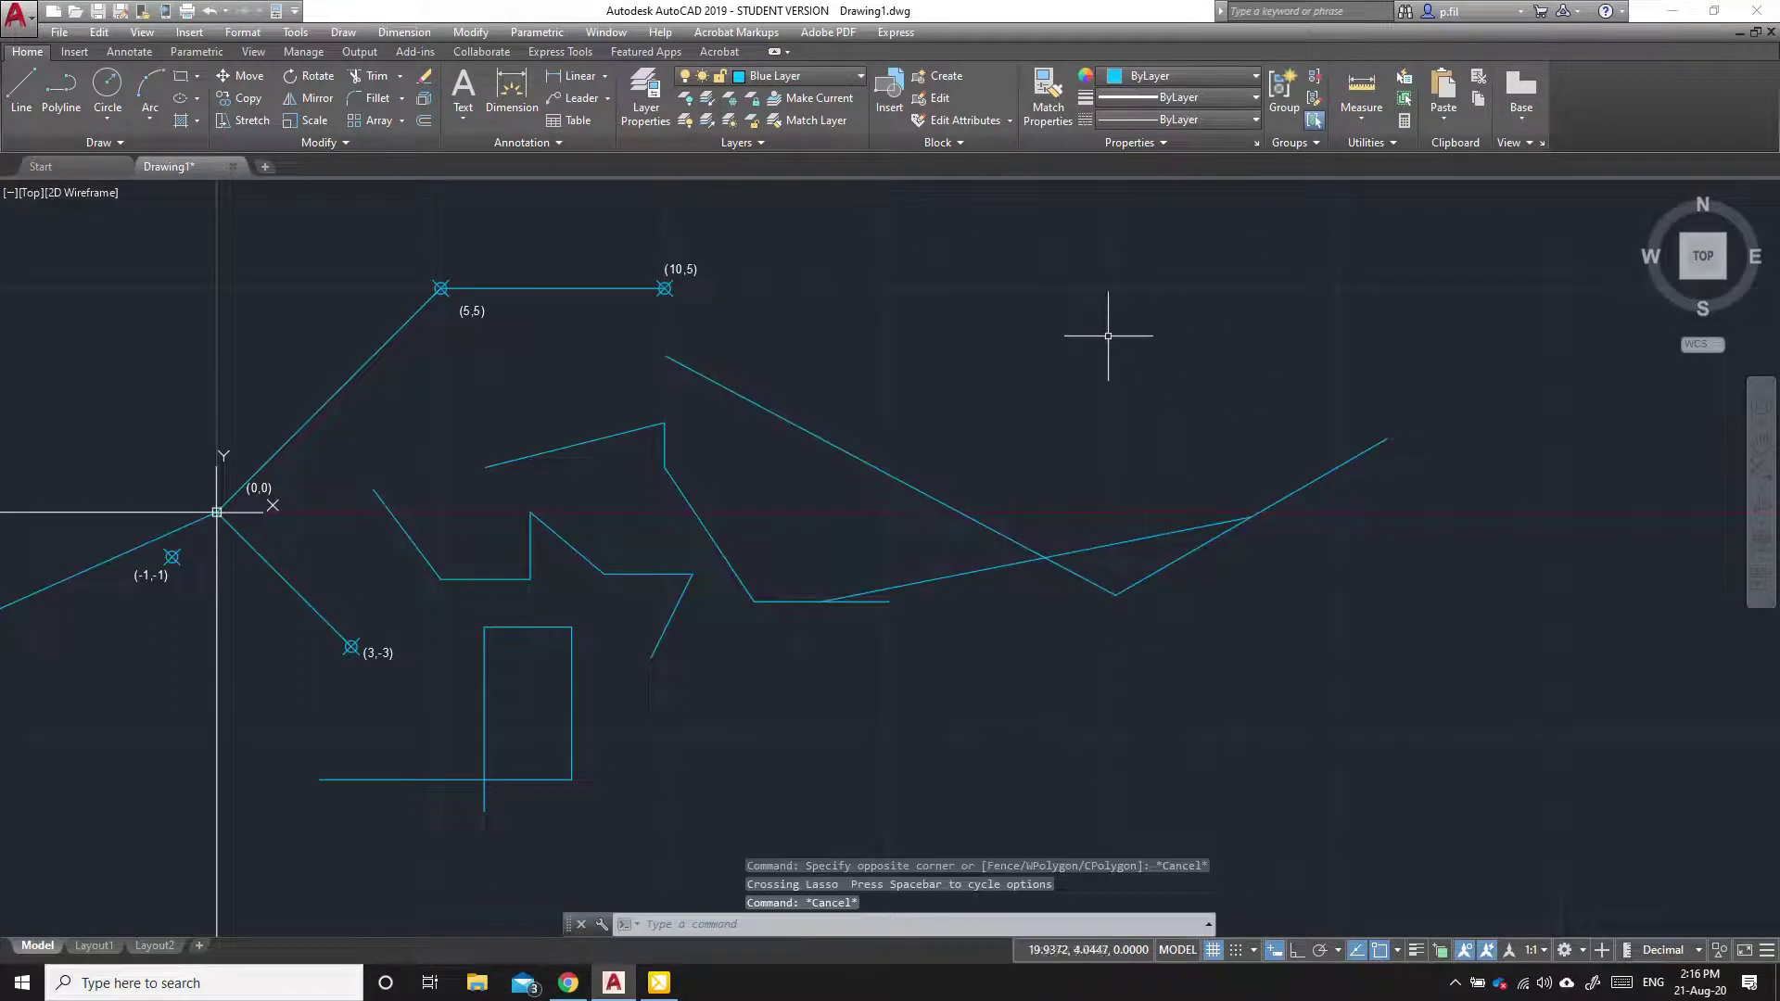
{"action": "mouse_move", "coordinate": [1100, 351]}
{"action": "left_mouse_down"}
{"action": "mouse_move", "coordinate": [1277, 346]}
{"action": "mouse_move", "coordinate": [1371, 609]}
{"action": "mouse_move", "coordinate": [1278, 705]}
{"action": "mouse_move", "coordinate": [1066, 713]}
{"action": "mouse_move", "coordinate": [983, 682]}
{"action": "mouse_move", "coordinate": [937, 521]}
{"action": "mouse_move", "coordinate": [947, 438]}
{"action": "mouse_move", "coordinate": [1016, 374]}
{"action": "left_mouse_up"}
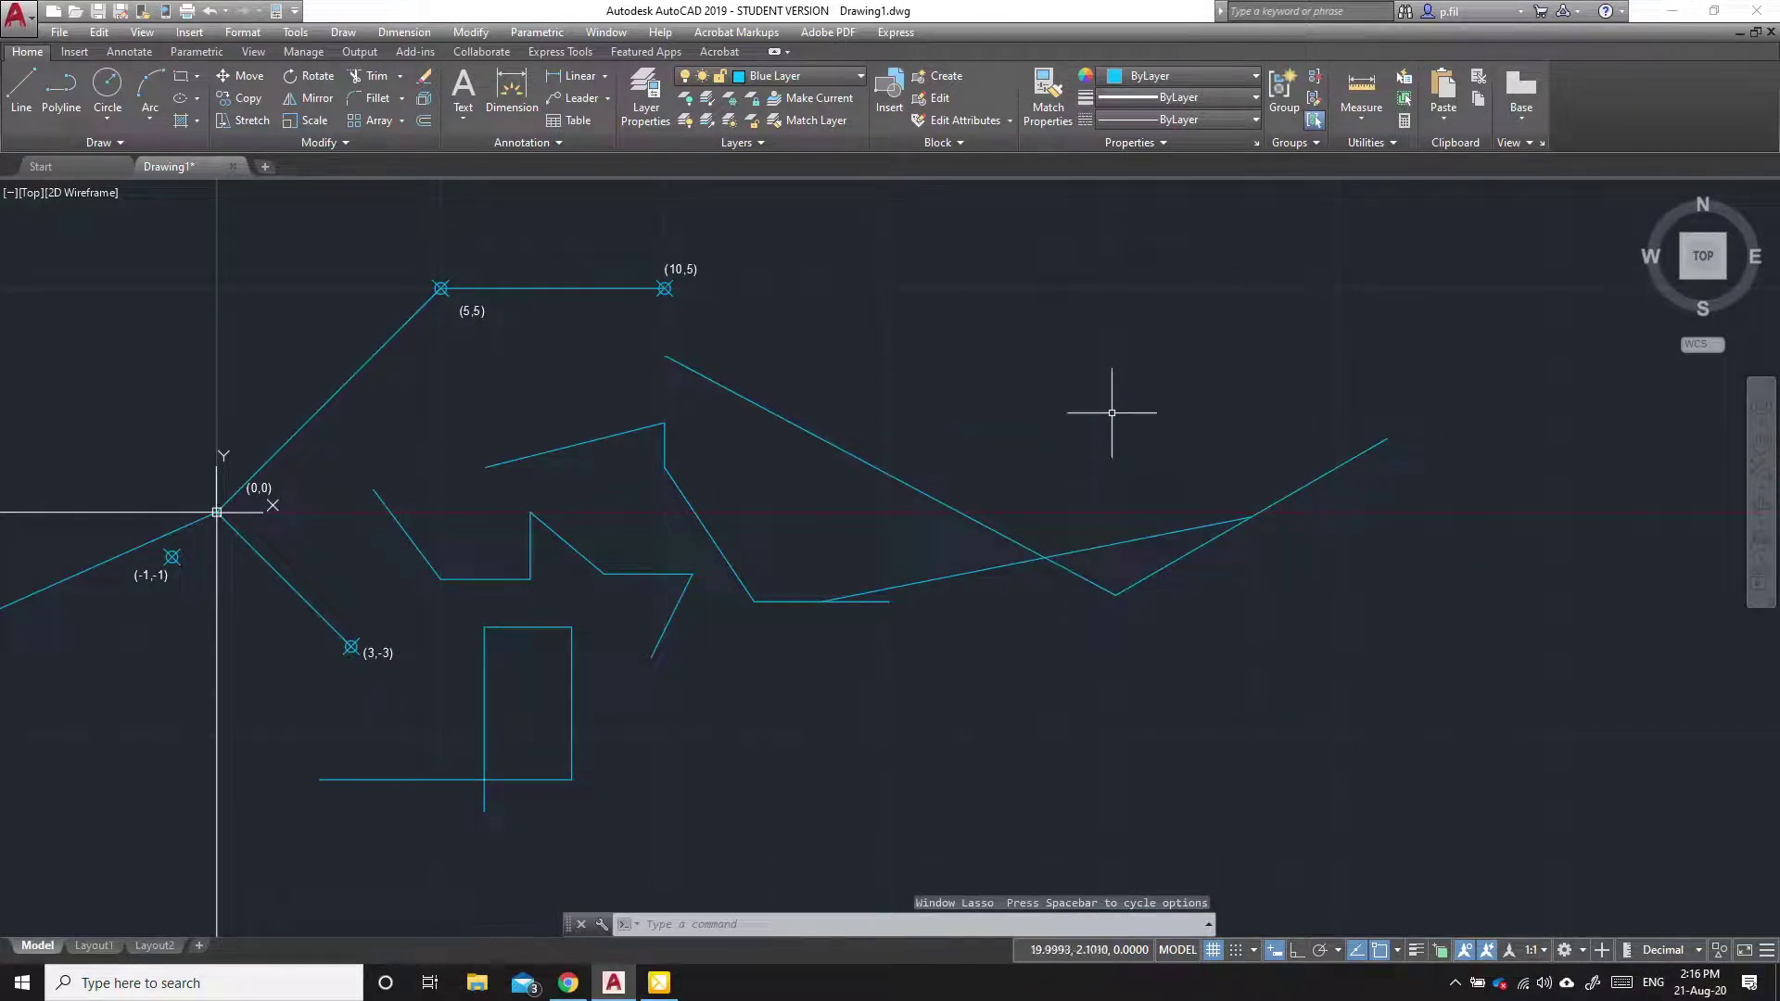
{"action": "mouse_move", "coordinate": [1112, 413]}
{"action": "left_mouse_down"}
{"action": "mouse_move", "coordinate": [1355, 345]}
{"action": "mouse_move", "coordinate": [1551, 419]}
{"action": "mouse_move", "coordinate": [1427, 667]}
{"action": "mouse_move", "coordinate": [1202, 756]}
{"action": "mouse_move", "coordinate": [1054, 696]}
{"action": "mouse_move", "coordinate": [1036, 540]}
{"action": "mouse_move", "coordinate": [1152, 423]}
{"action": "left_mouse_up"}
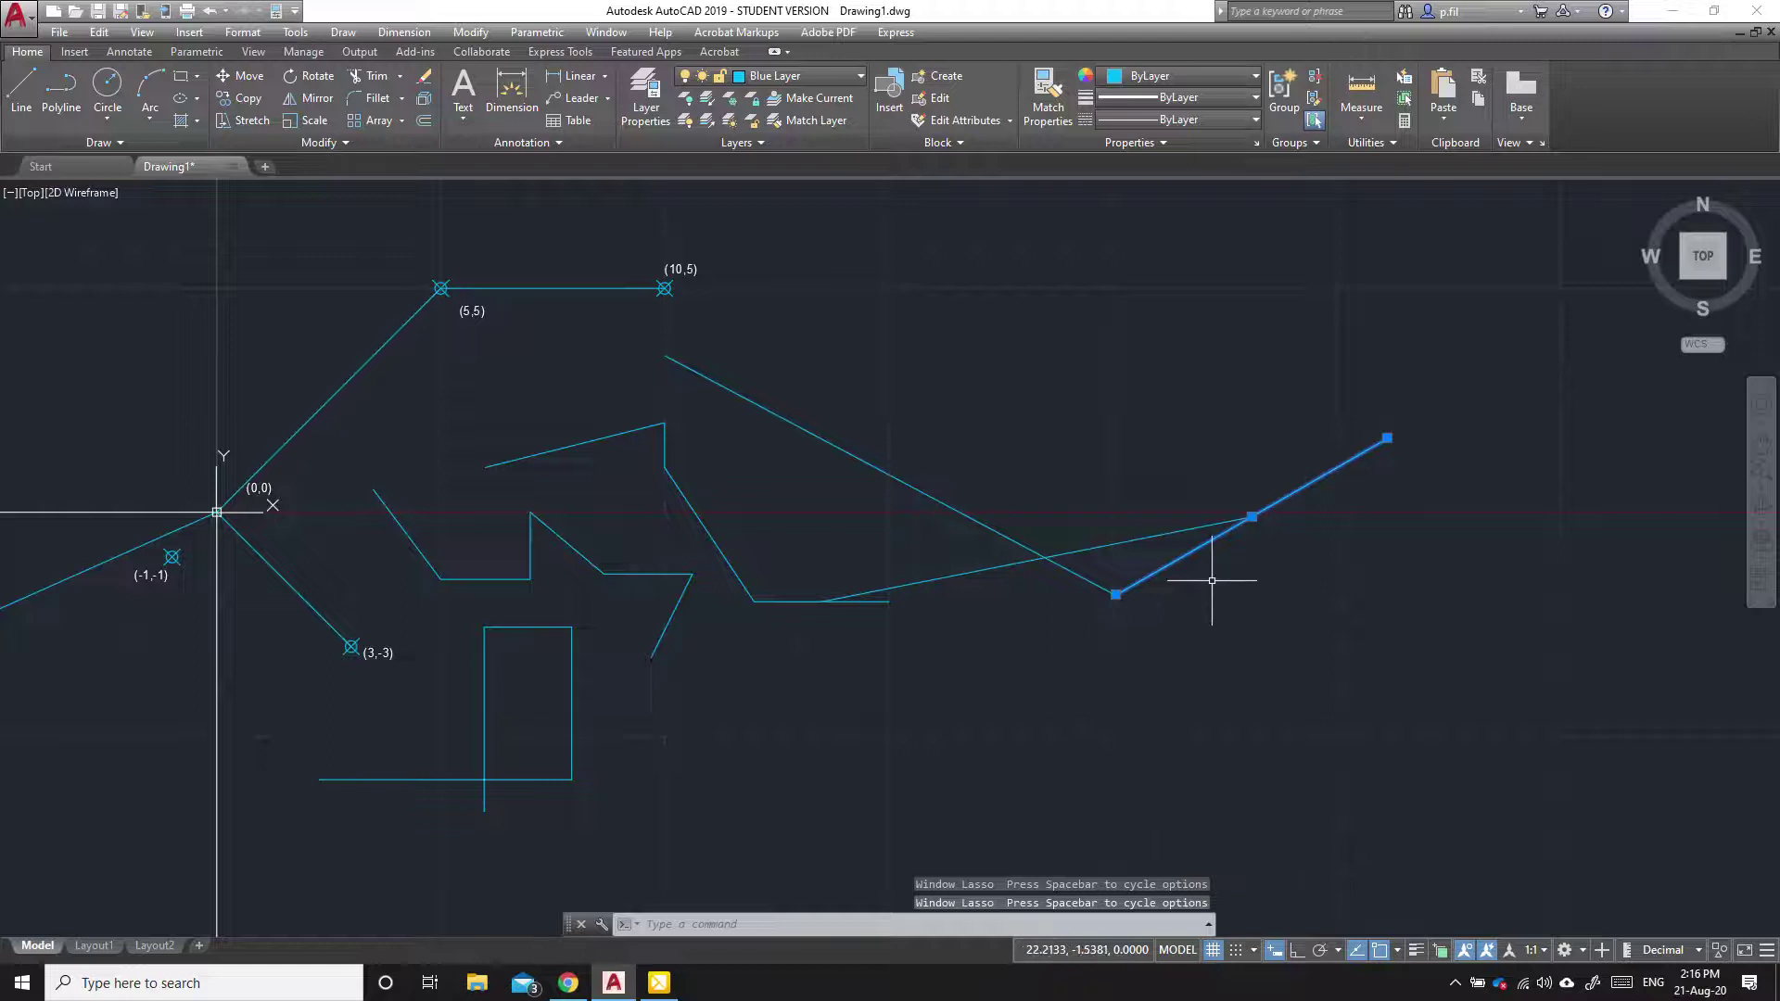
{"action": "key", "text": "Escape"}
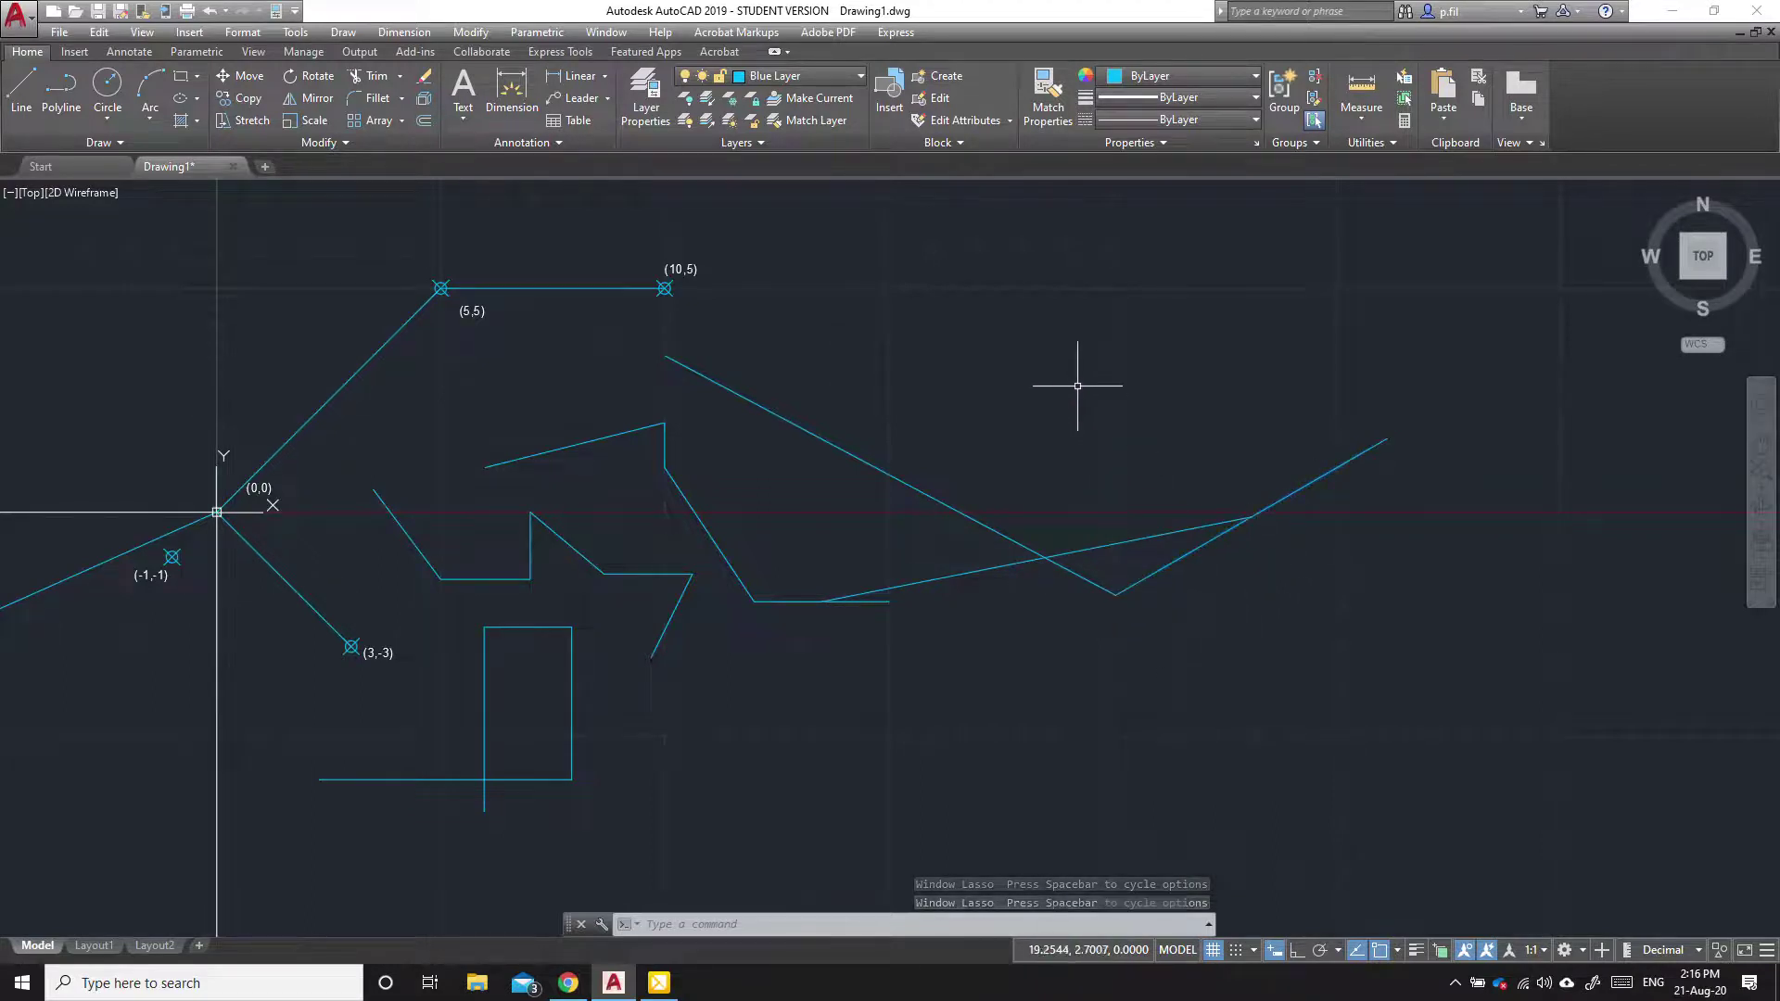
{"action": "left_click", "coordinate": [1087, 321]}
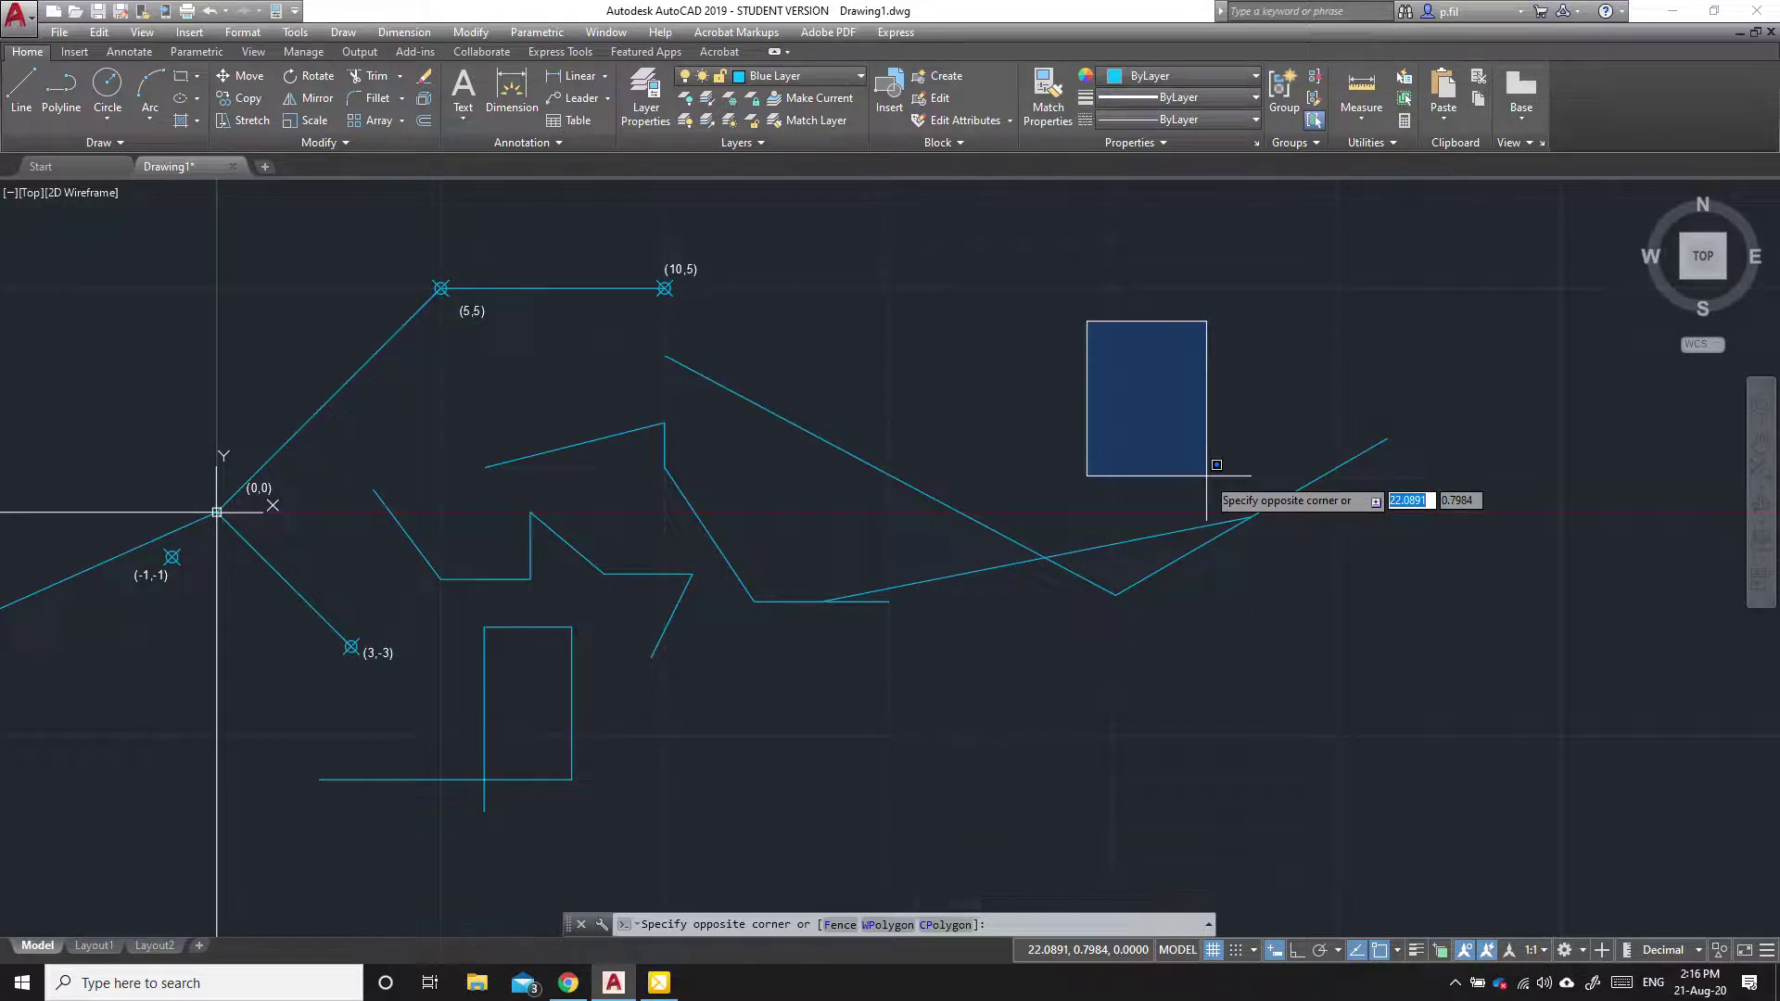
{"action": "key", "text": "Escape"}
{"action": "mouse_move", "coordinate": [1113, 353]}
{"action": "left_mouse_down"}
{"action": "mouse_move", "coordinate": [1353, 444]}
{"action": "mouse_move", "coordinate": [1258, 629]}
{"action": "mouse_move", "coordinate": [1040, 525]}
{"action": "mouse_move", "coordinate": [1072, 390]}
{"action": "left_mouse_up"}
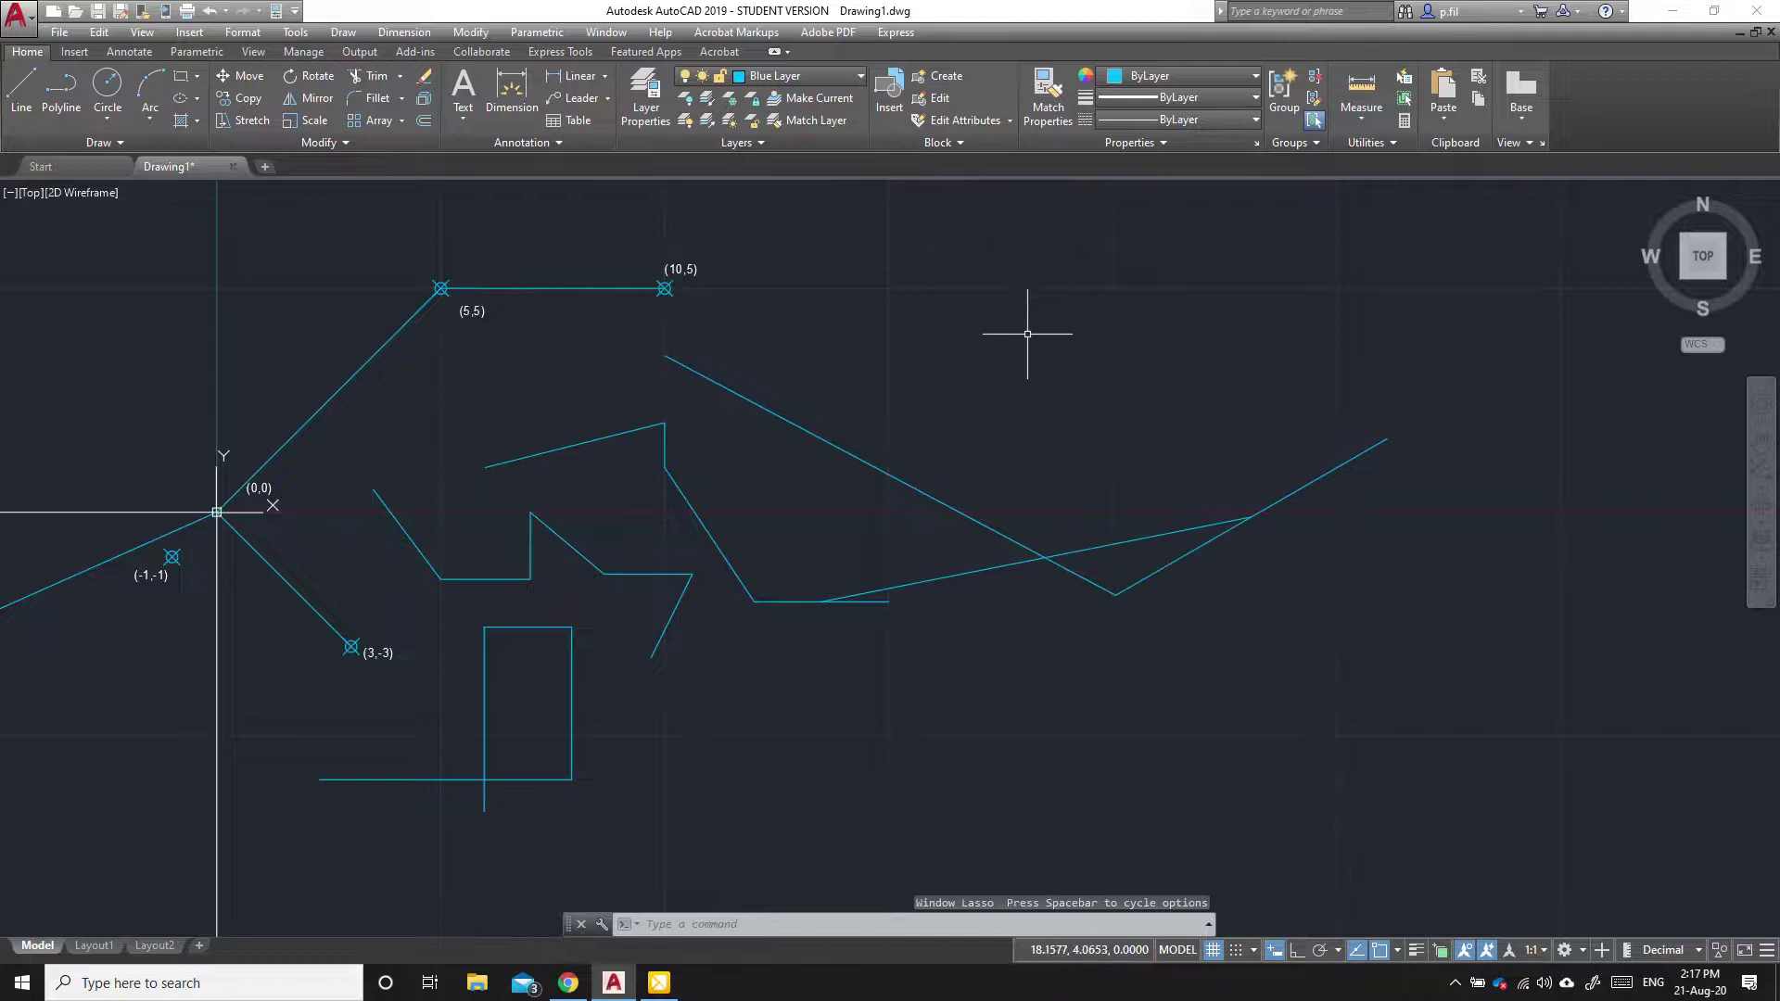
- Crossing-select the 17 scattered objects away from the origin and delete them
{"action": "left_click", "coordinate": [1475, 317]}
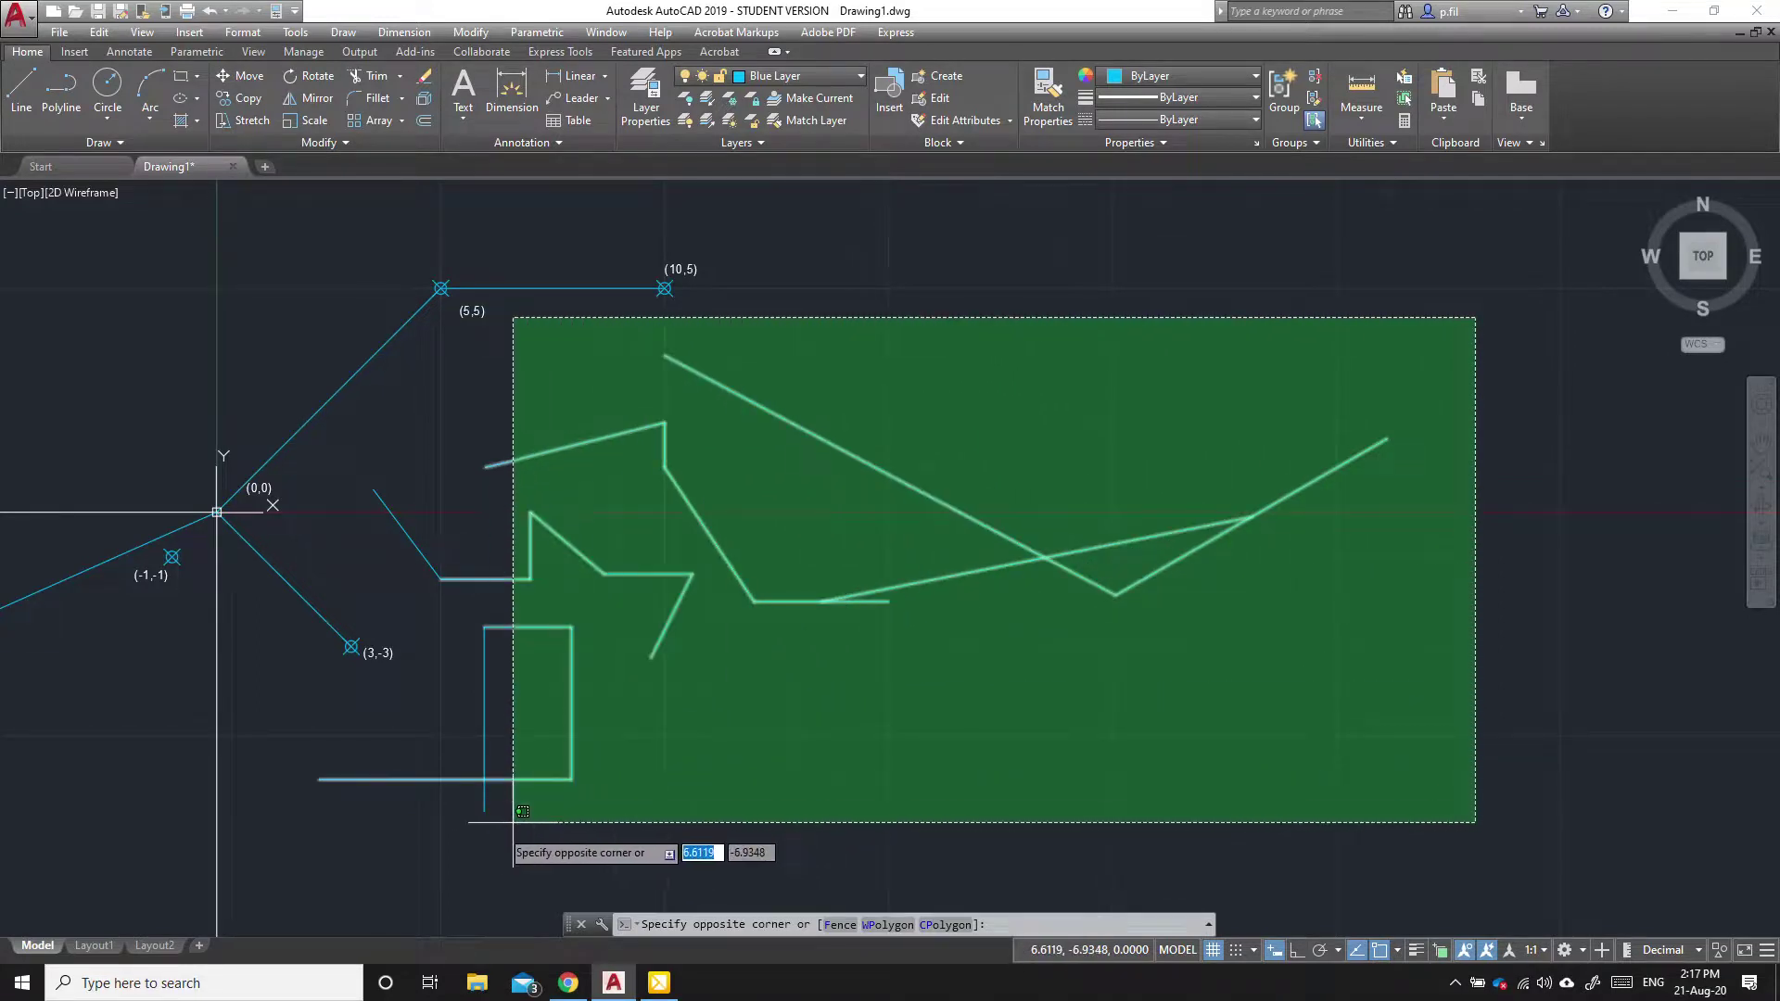
{"action": "left_click", "coordinate": [425, 836]}
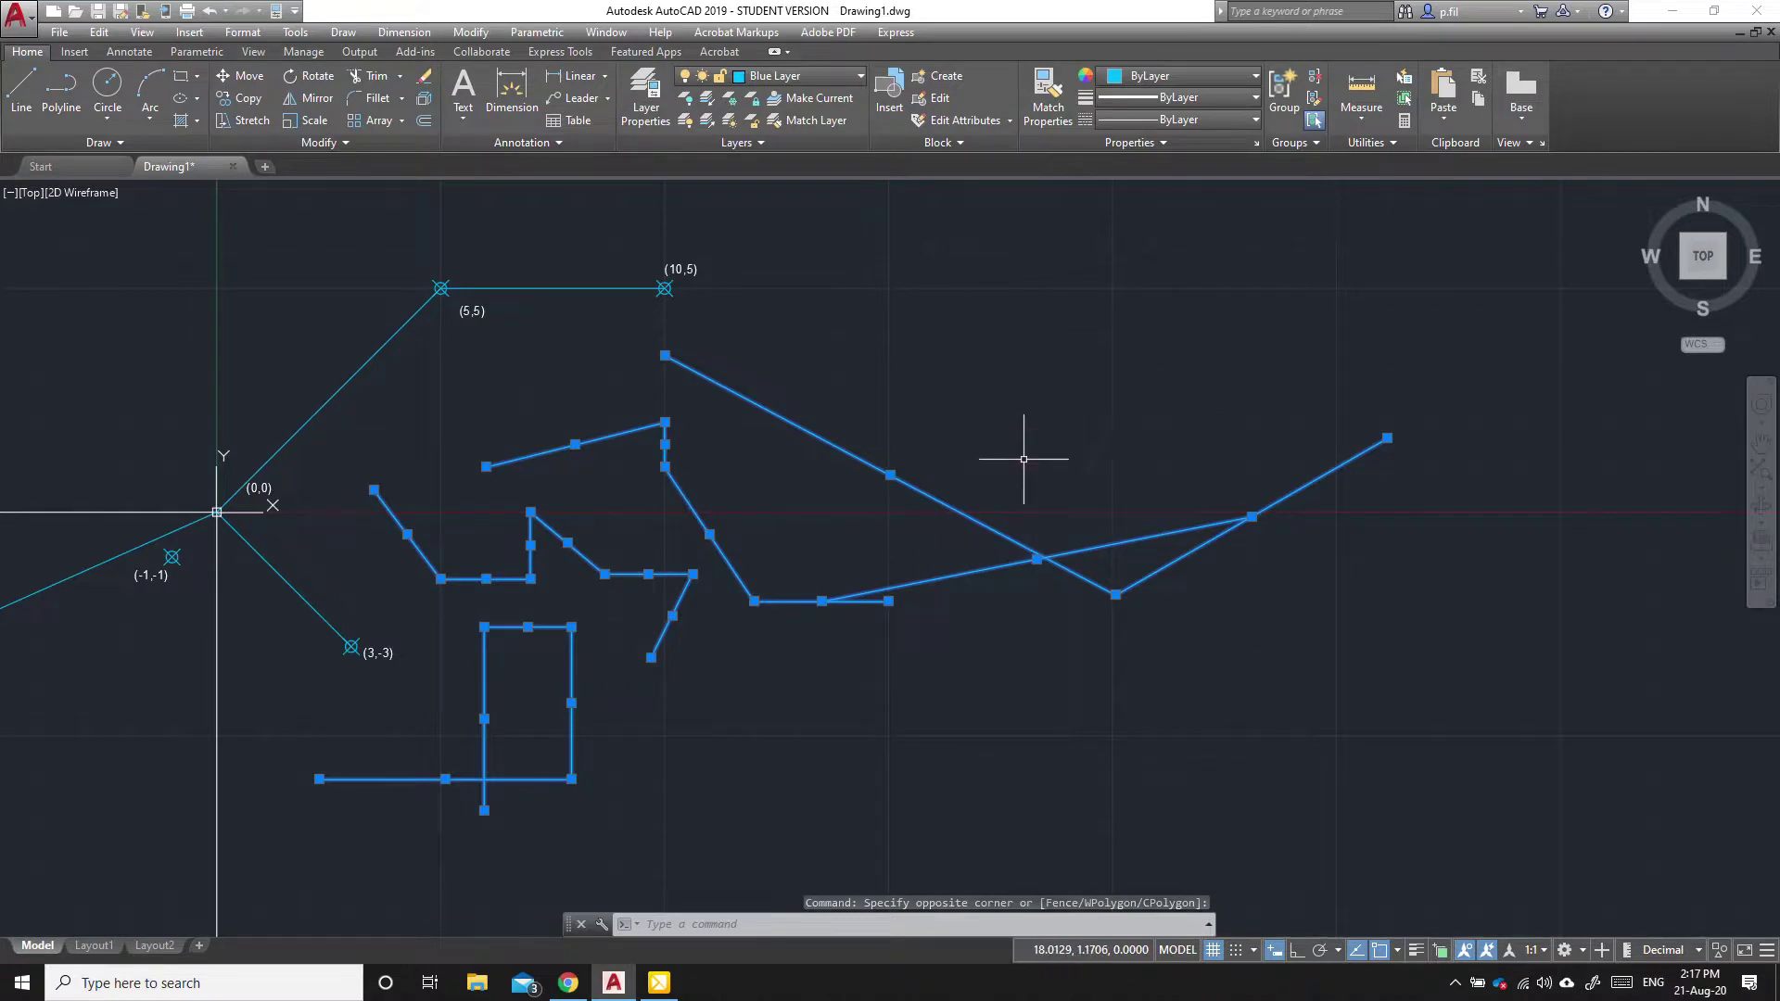
{"action": "key", "text": "Delete"}
{"action": "scroll", "coordinate": [993, 509], "scroll_direction": "down", "scroll_amount": 3}
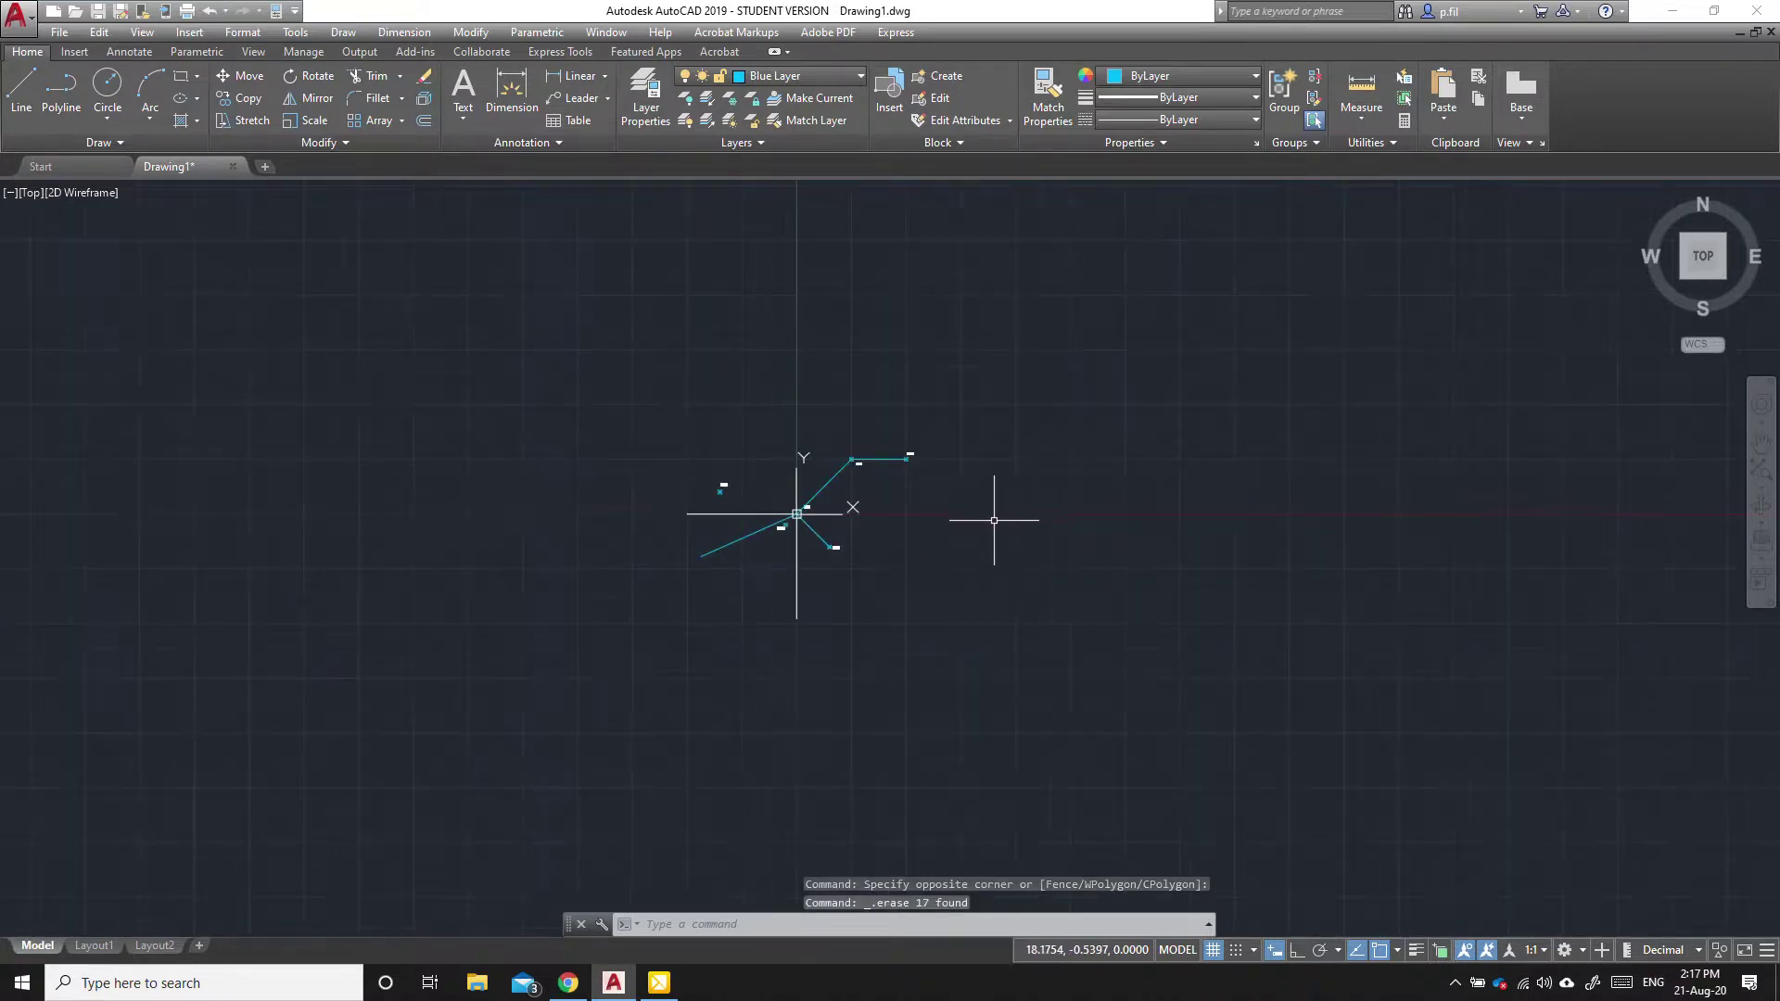
{"action": "scroll", "coordinate": [718, 500], "scroll_direction": "up", "scroll_amount": 2}
{"action": "scroll", "coordinate": [895, 563], "scroll_direction": "up", "scroll_amount": 2}
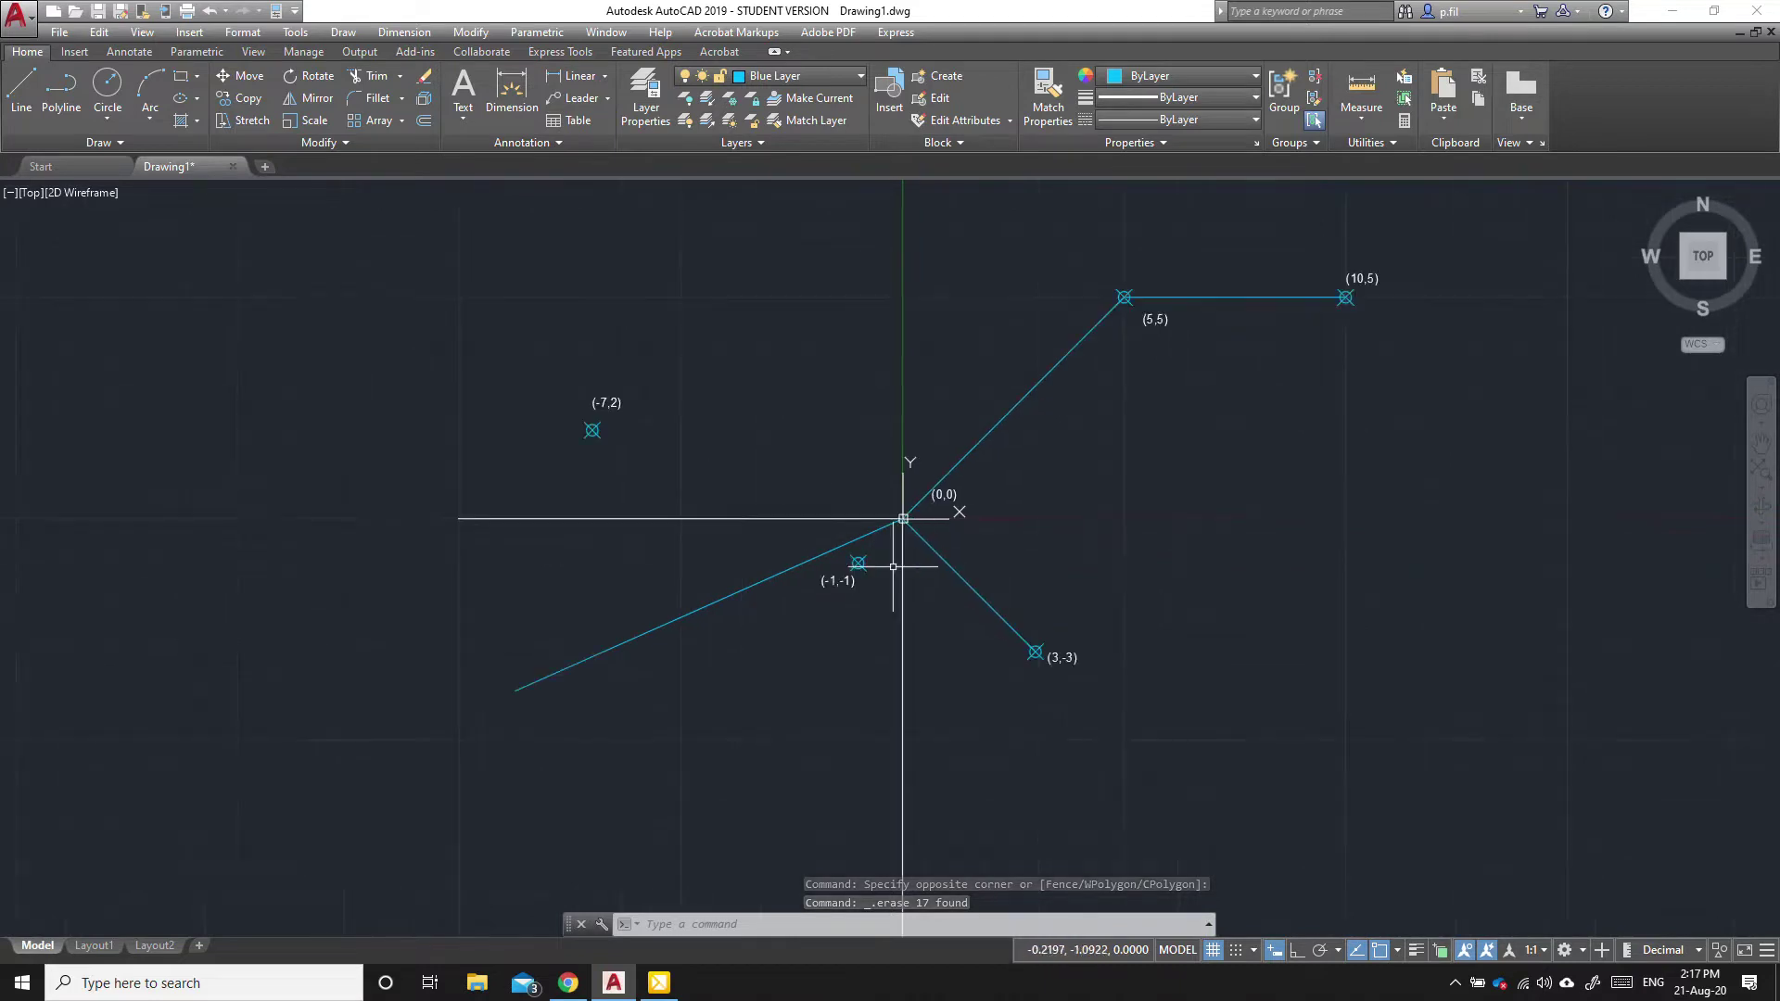